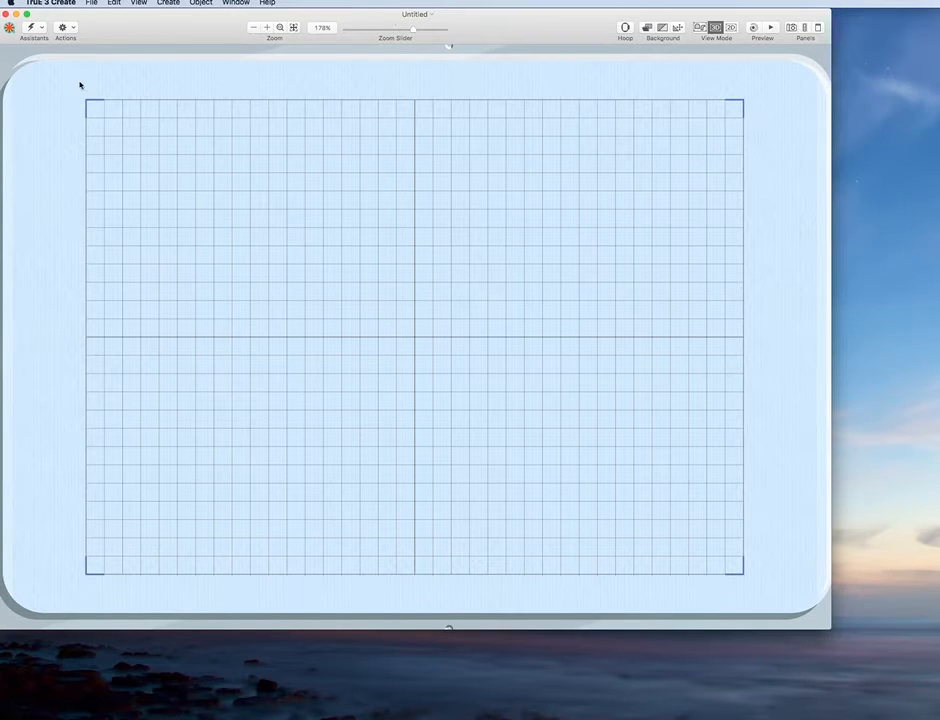
- Load the sample picture Rubber Duck.jpg as the background image of the hoop
drag(109, 29, 136, 36)
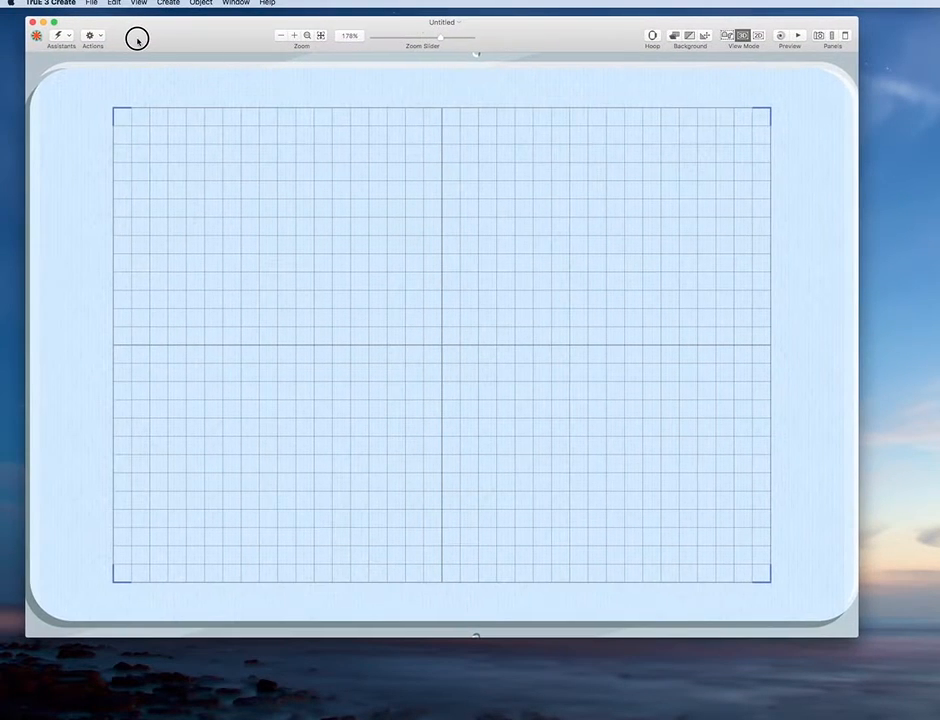
drag(440, 41, 430, 37)
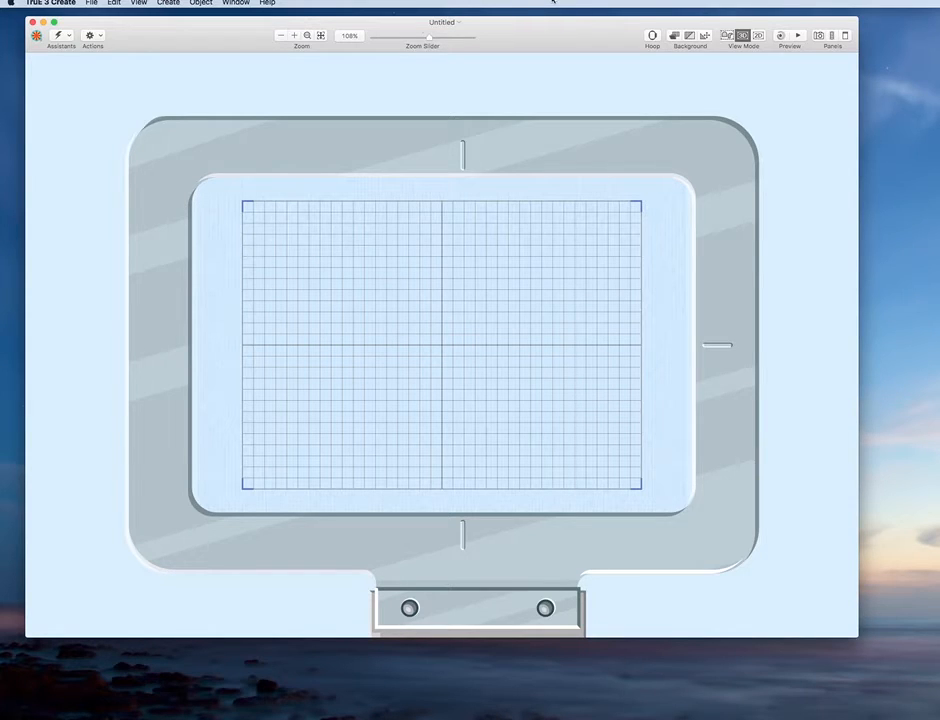
click(675, 37)
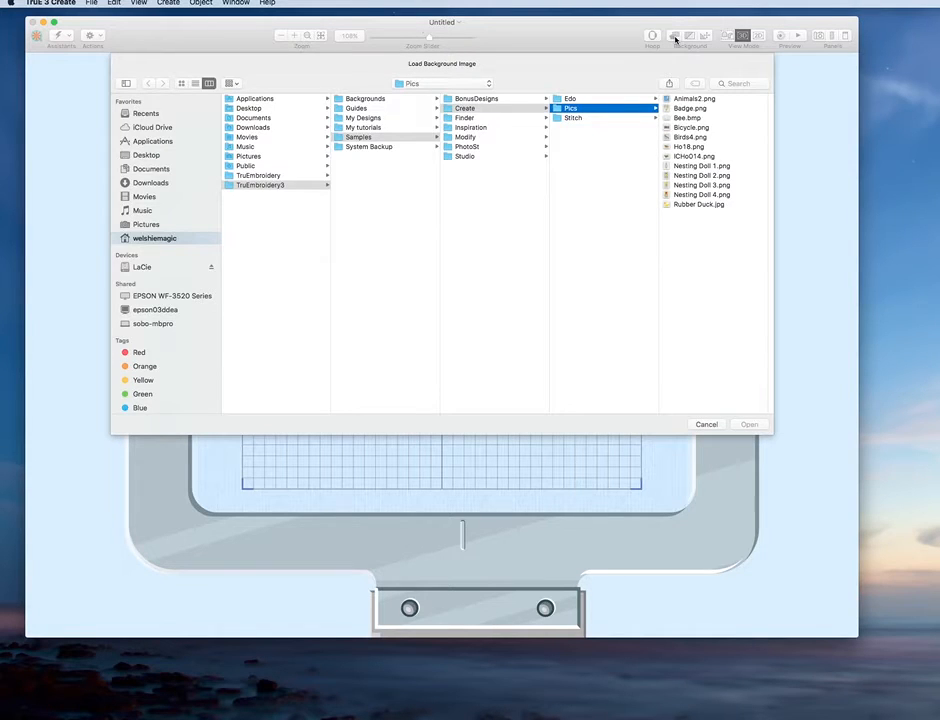
click(695, 206)
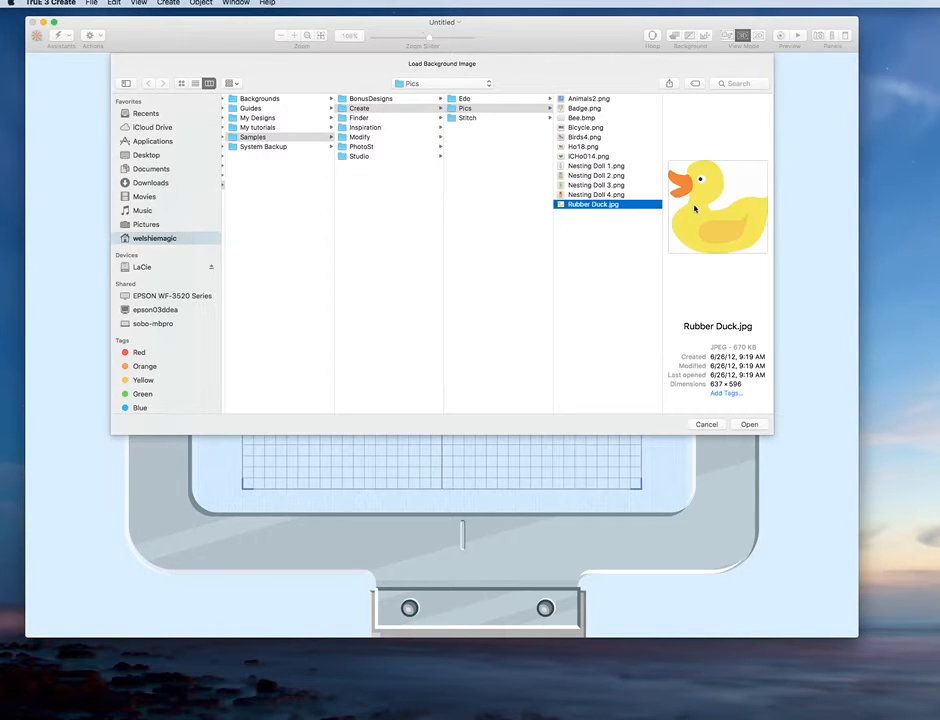
click(749, 425)
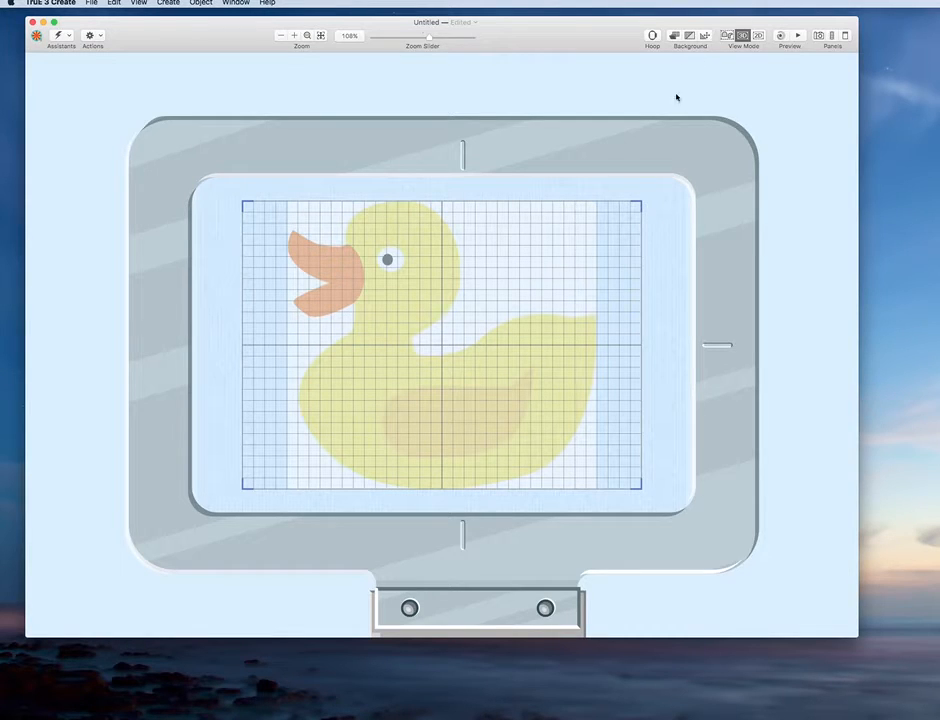
- Shrink the duck background proportionally, center it in the hoop and finish moving the background
click(705, 37)
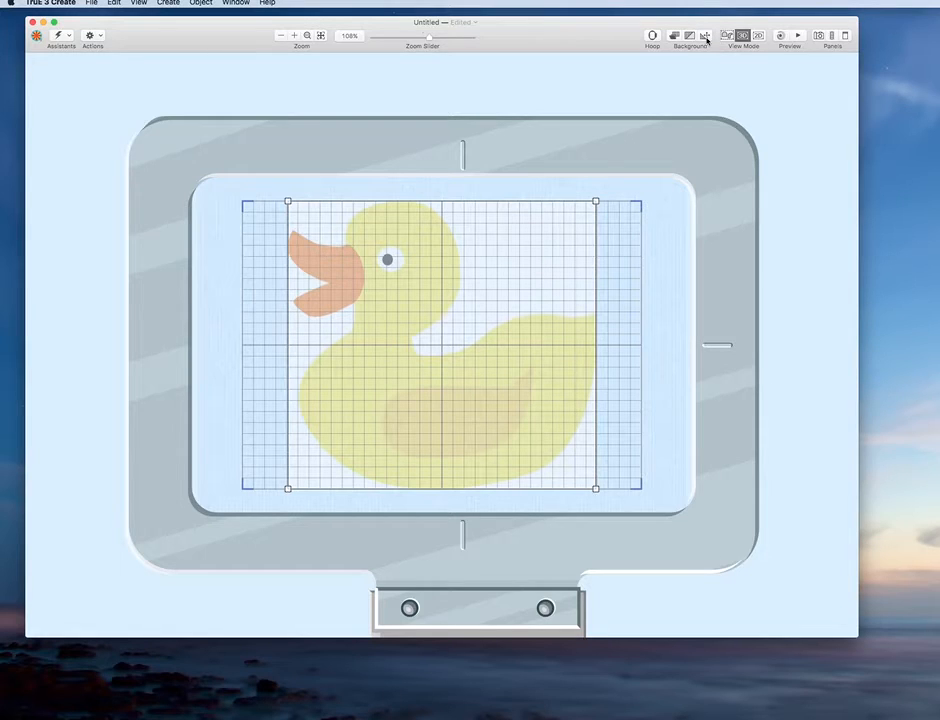
drag(595, 201, 542, 236)
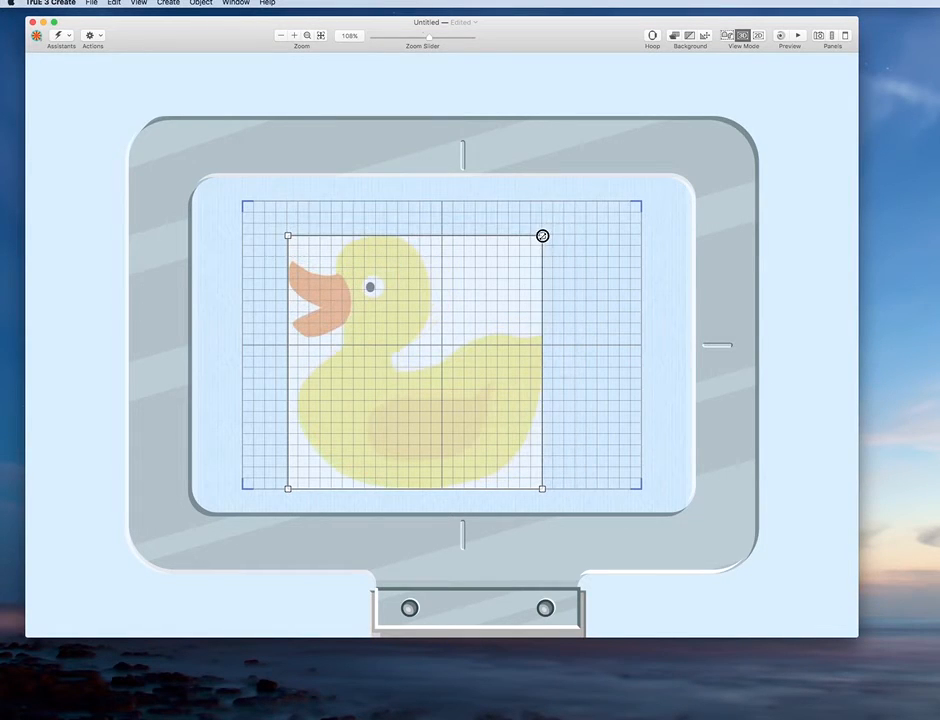
drag(407, 405, 434, 388)
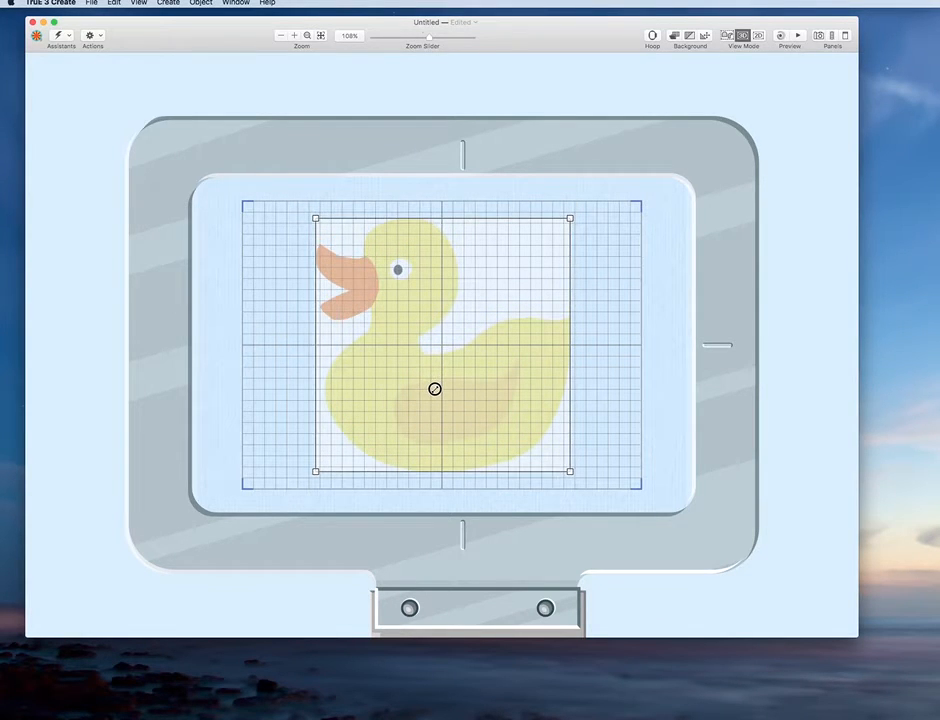
right_click(448, 378)
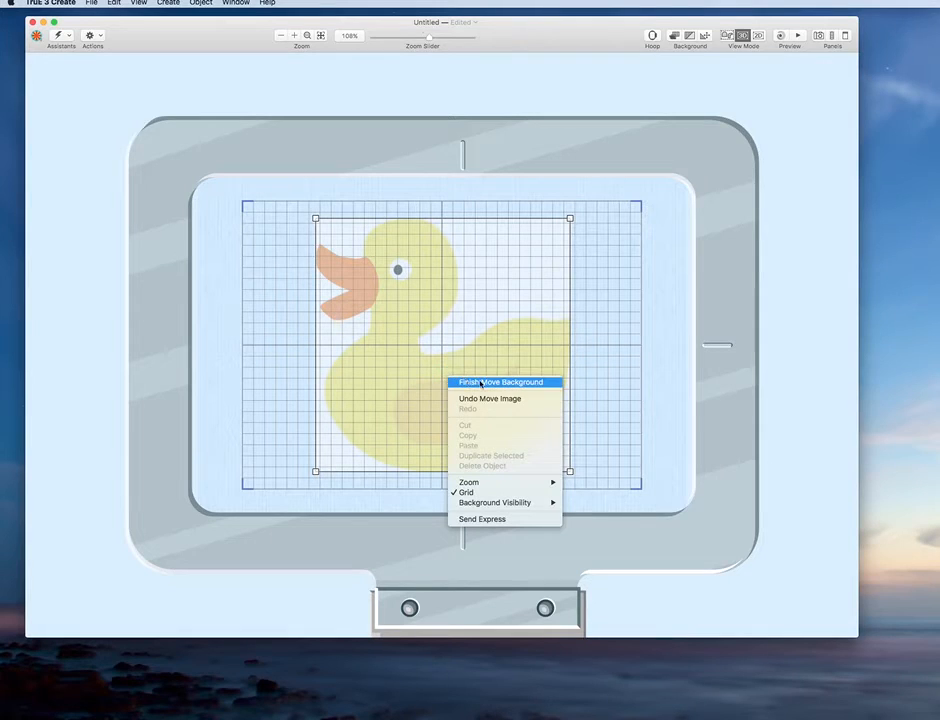
click(480, 382)
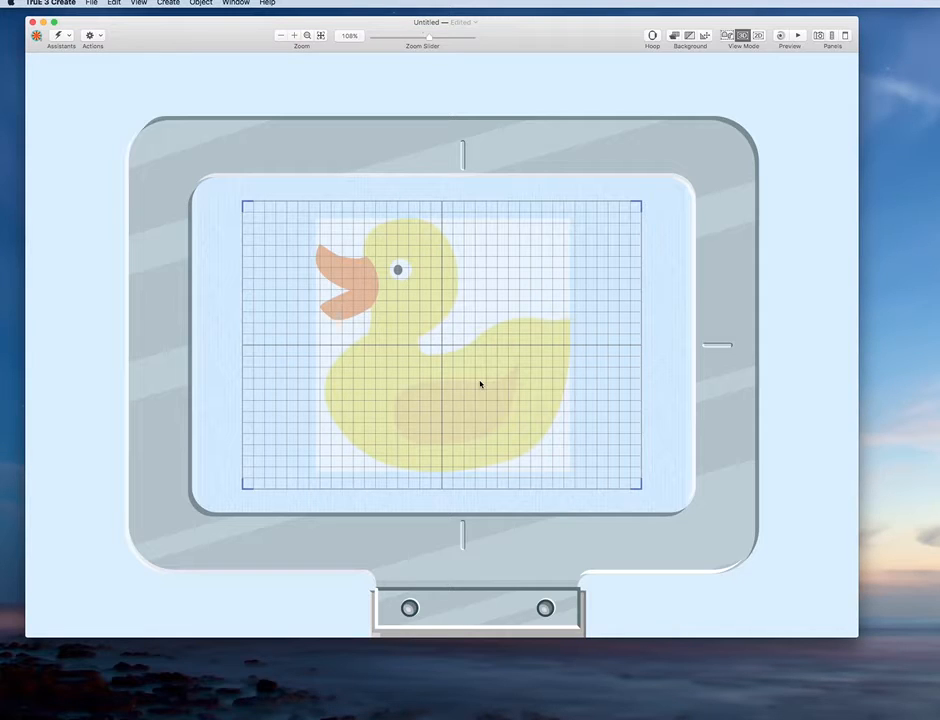
- Display the FilmStrip and the Control Panel with its Create tools, moving the Control Panel clear of the hoop
click(832, 37)
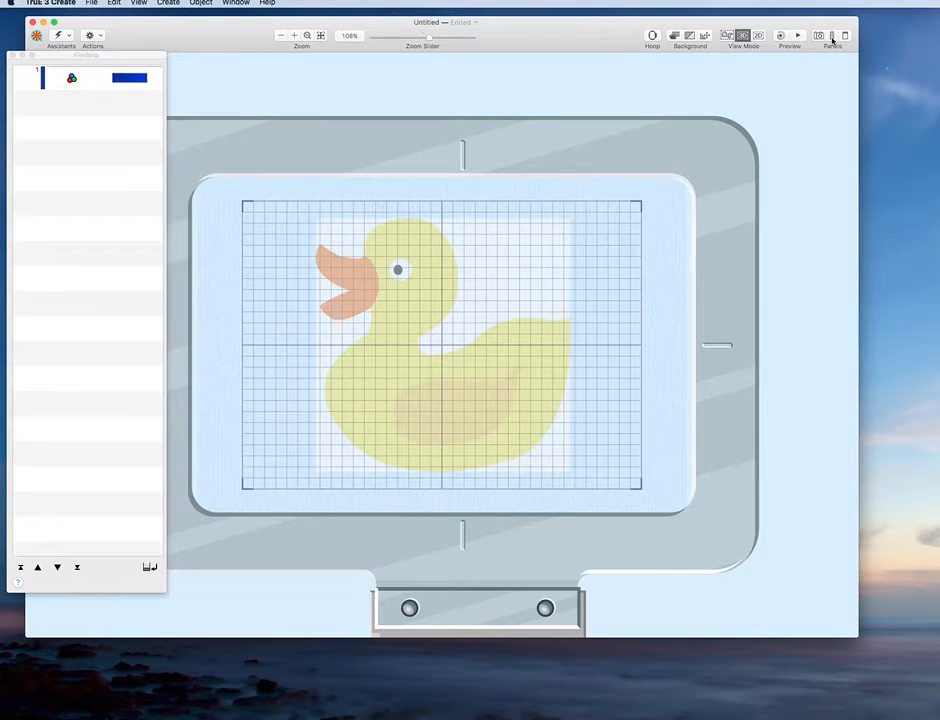
click(834, 37)
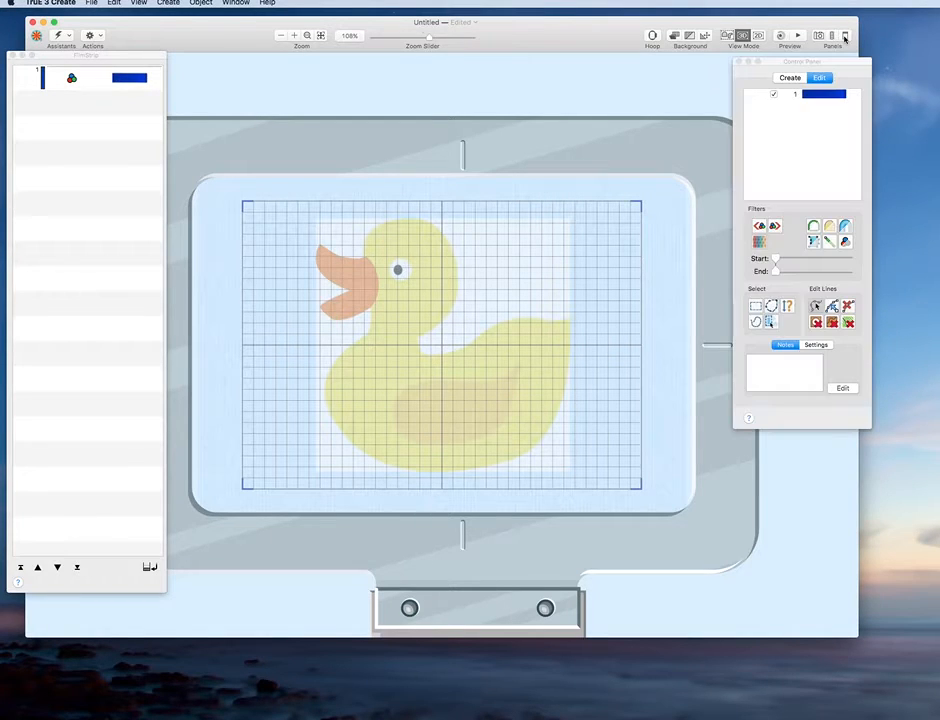
click(794, 79)
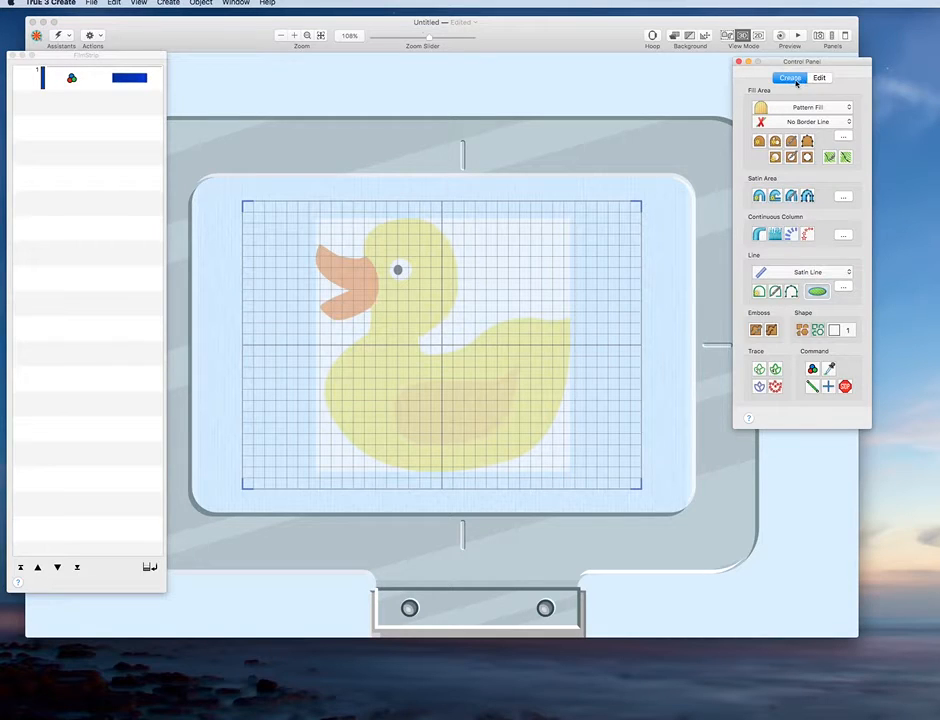
drag(817, 62, 848, 120)
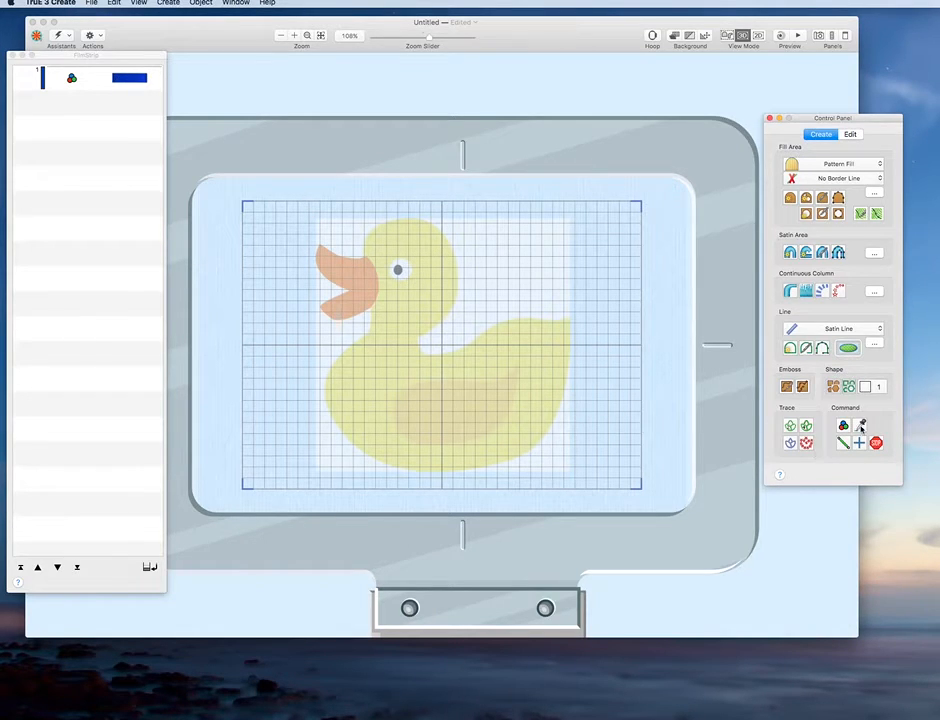
- Sample the duck's yellow body and add a color change to Icord Poly 40 thread 0221 Light Brass
click(860, 425)
click(405, 362)
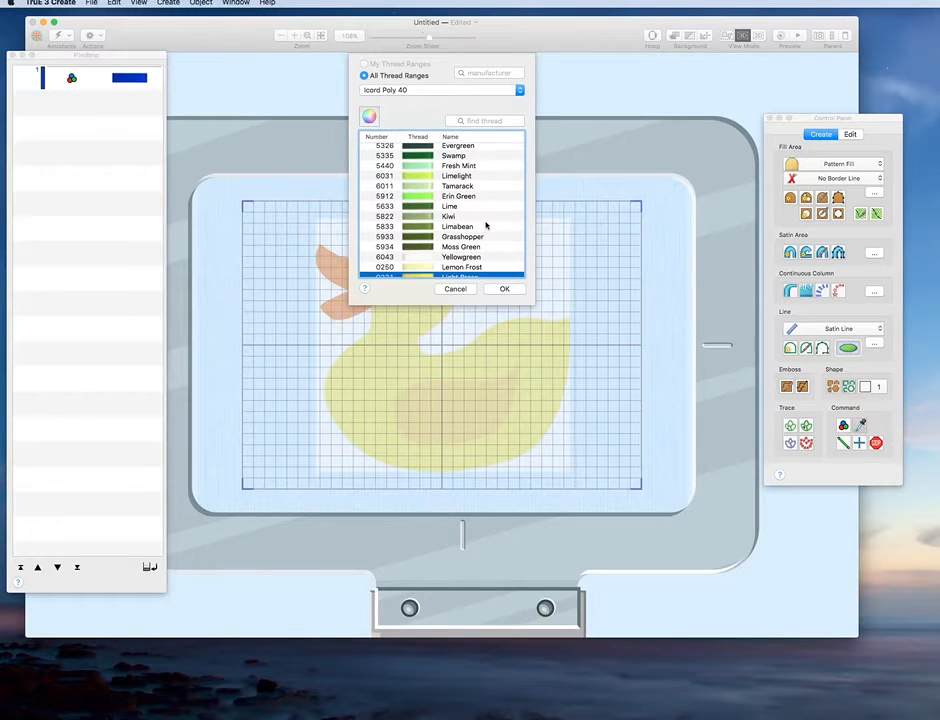
scroll(486, 226, down, 2)
scroll(486, 226, down, 3)
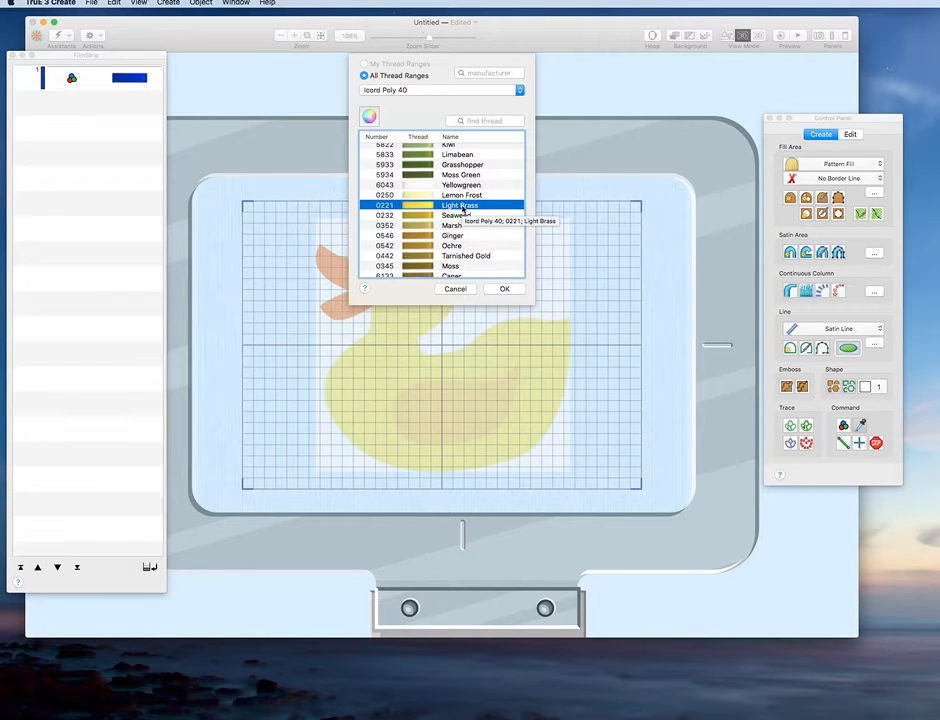
click(505, 289)
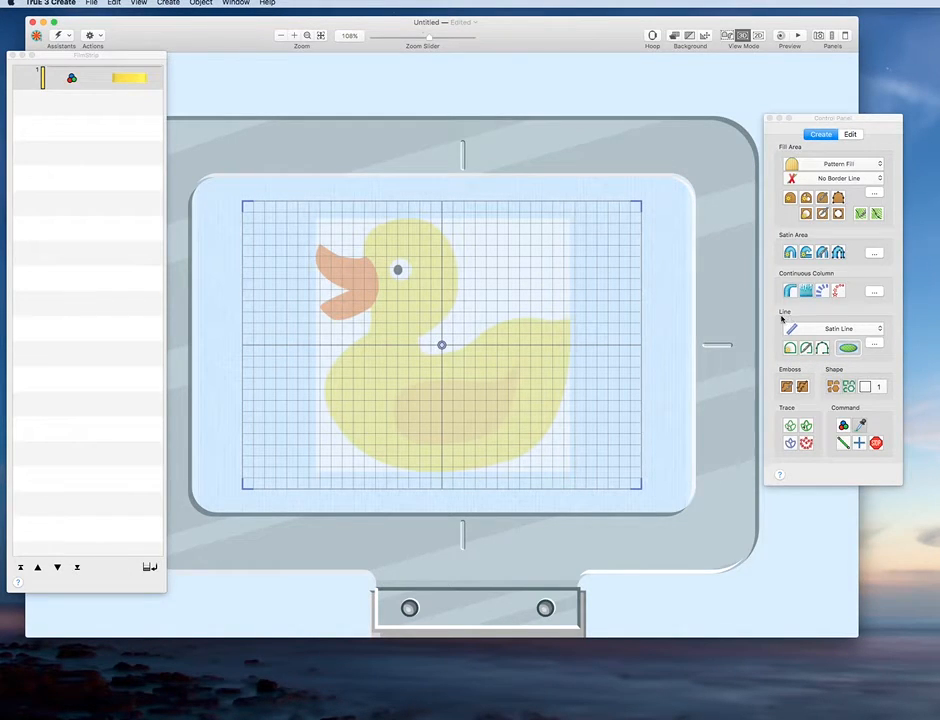
- Set the line appliqué option to Running Stitch - Stop - Double Stitch - Stop - Border
click(875, 346)
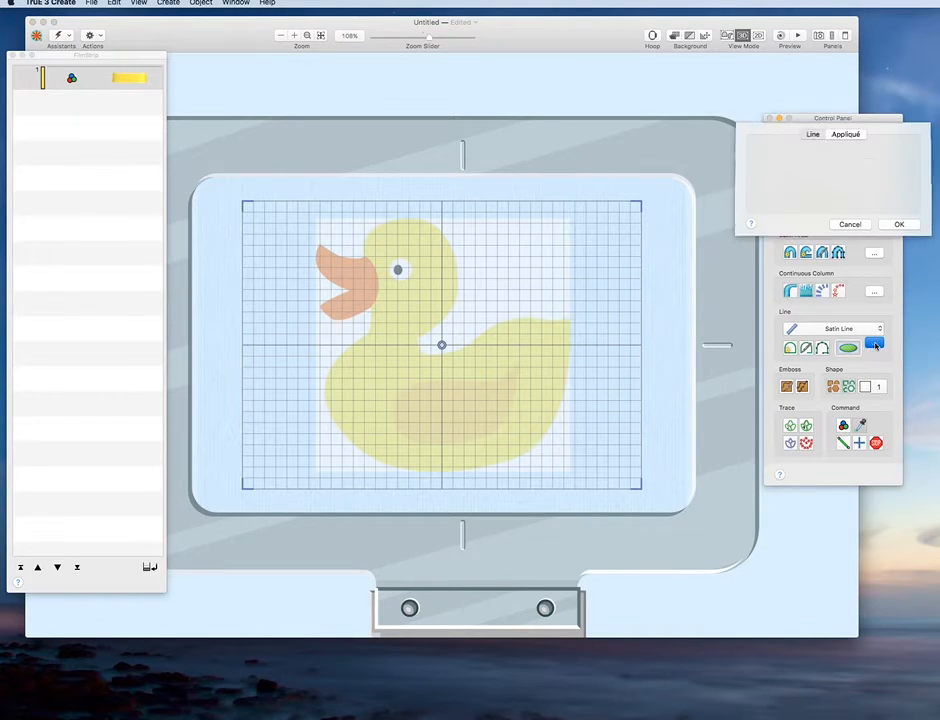
click(845, 134)
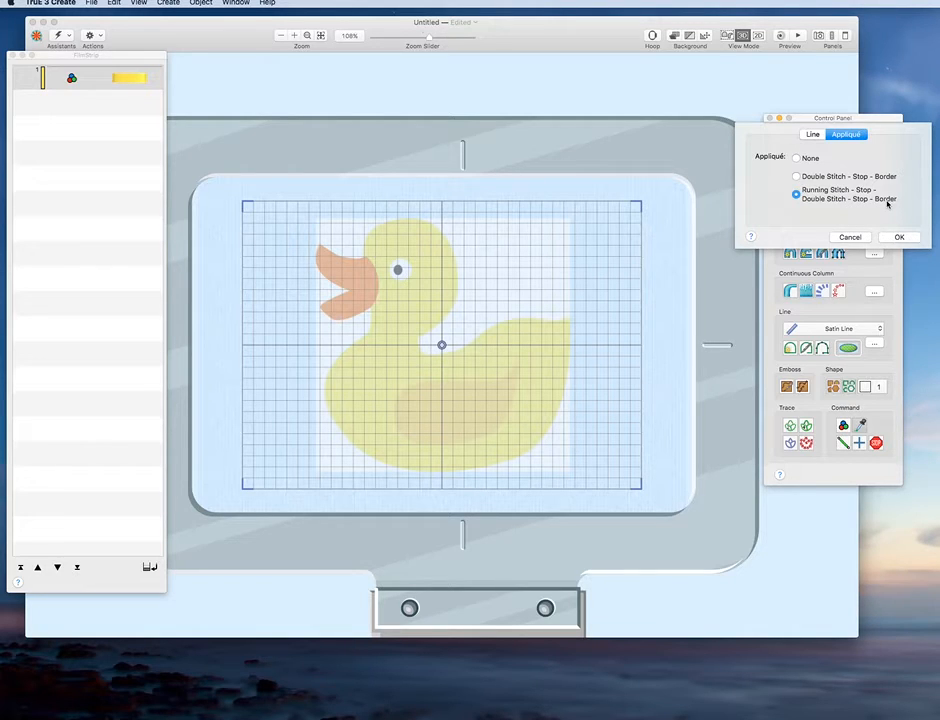
click(897, 237)
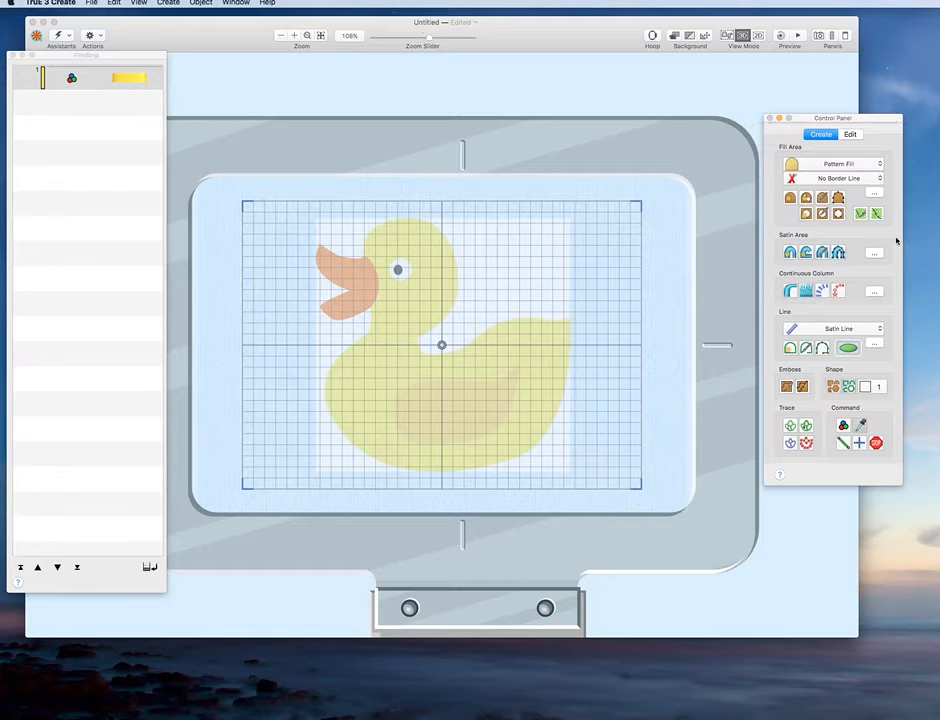
- Create a QuickStitch satin line appliqué around the duck's body including the wing, with 16% color tolerance and a low number of points
click(790, 348)
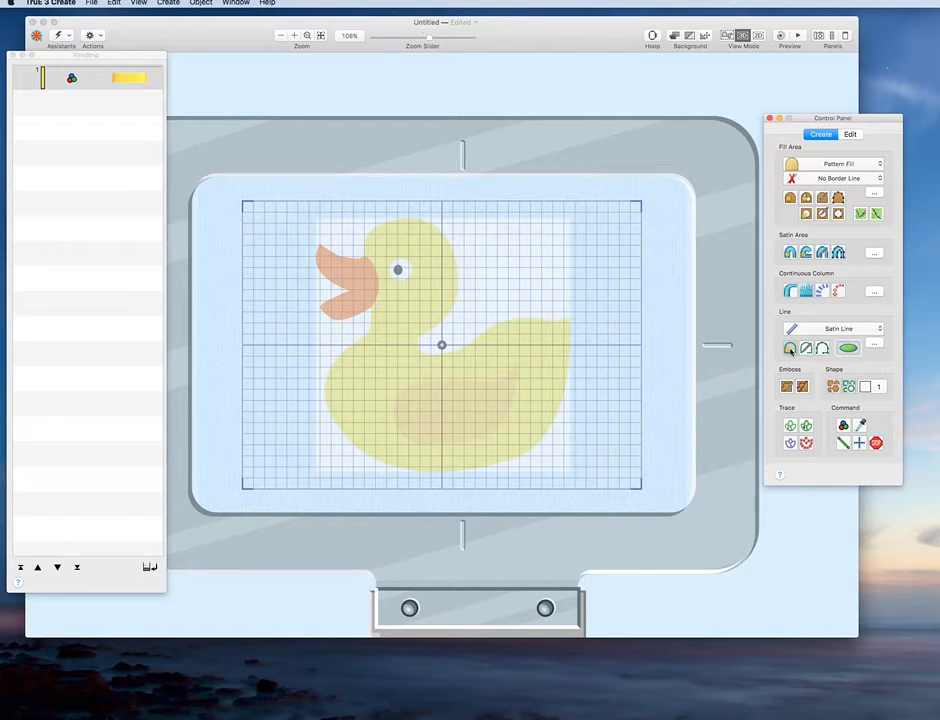
click(507, 352)
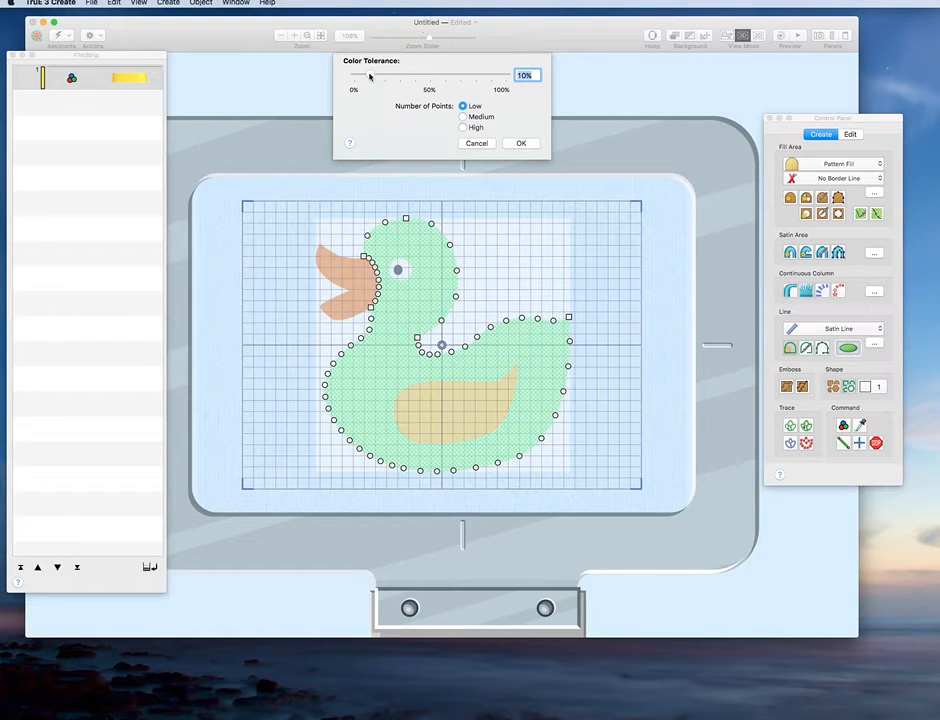
mouse_move(369, 77)
mouse_down()
mouse_move(438, 79)
mouse_move(381, 78)
mouse_up()
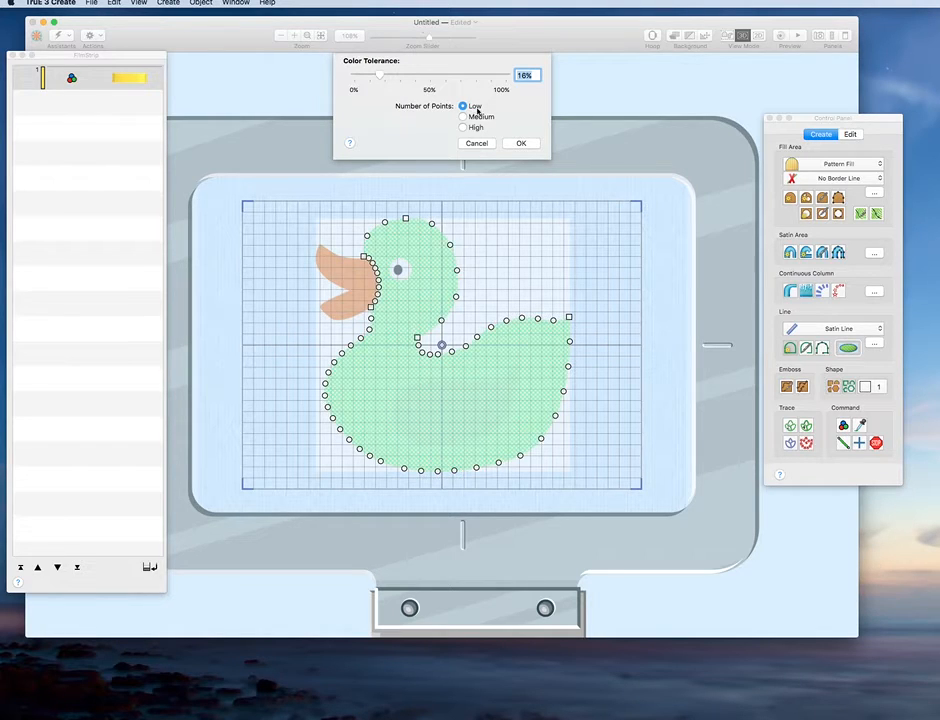
click(521, 144)
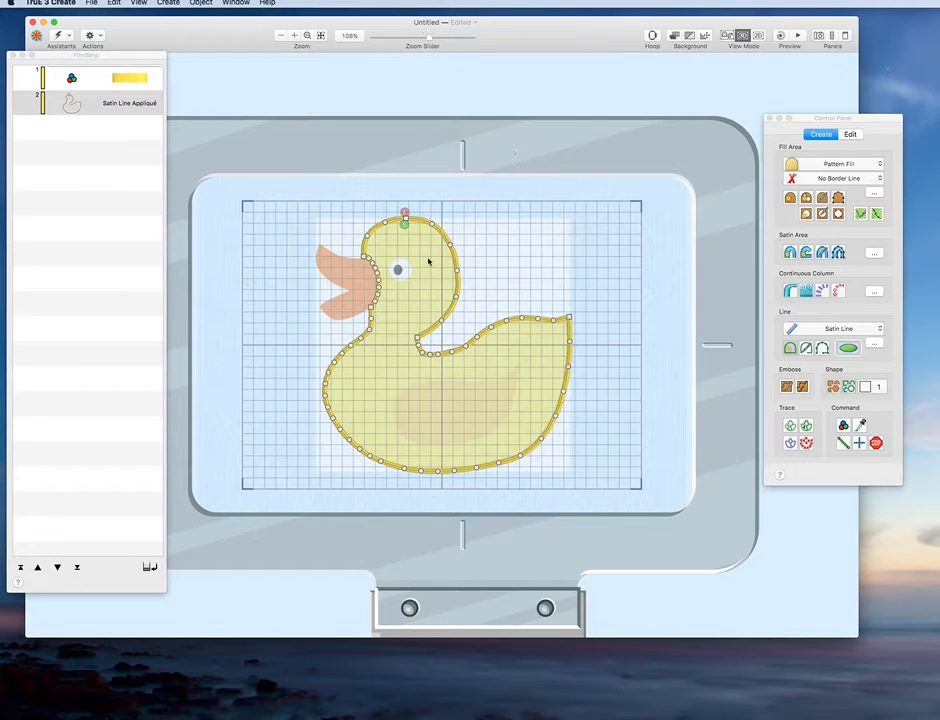
right_click(456, 270)
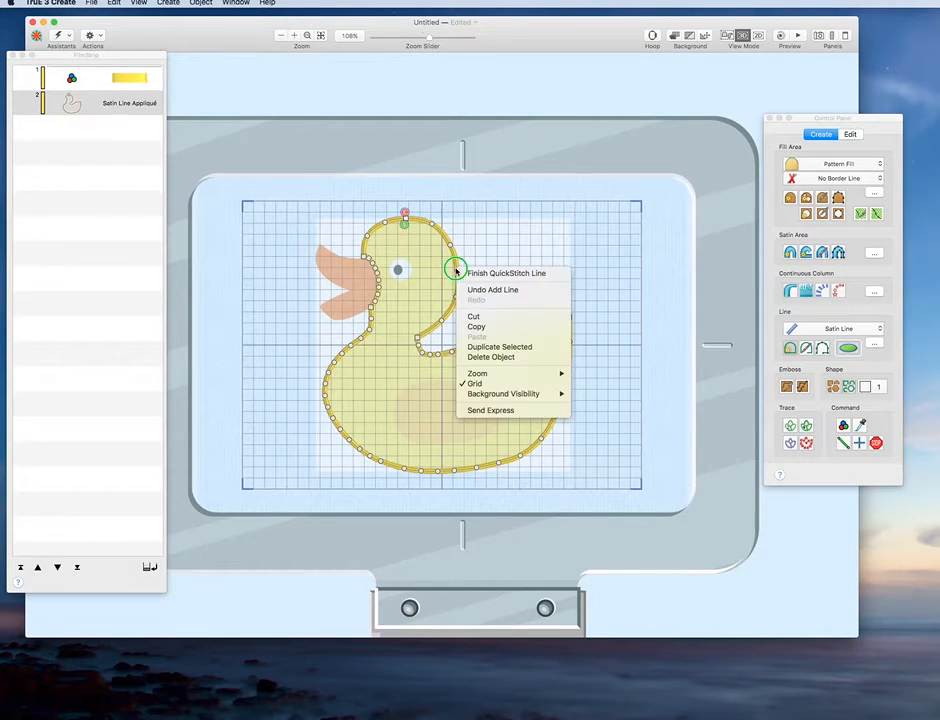
click(507, 274)
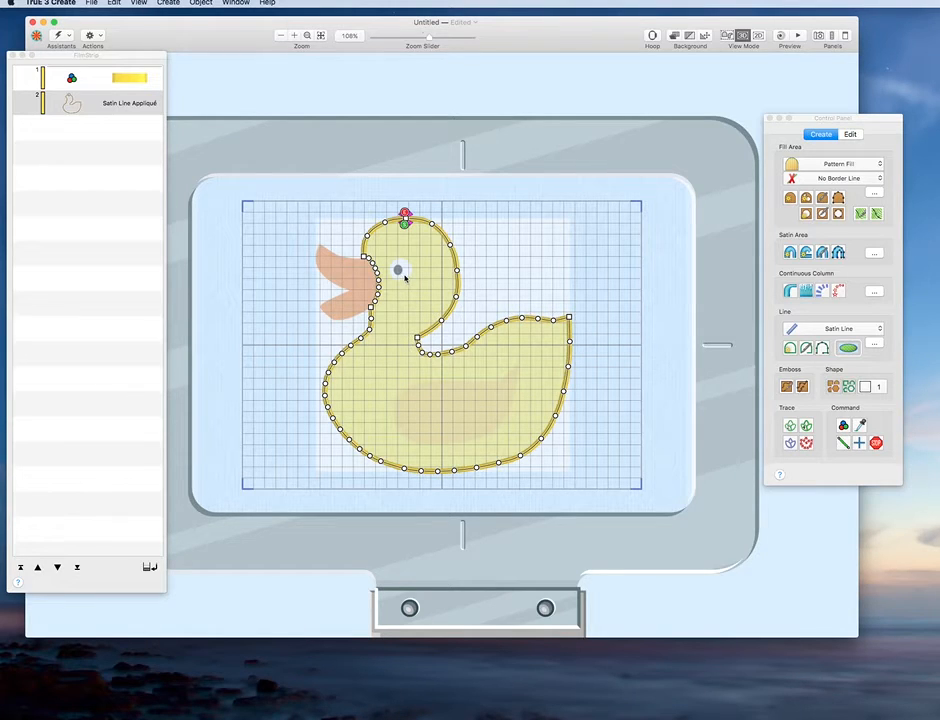
- Sample the white of the duck's eye and add a color change to Icord Poly 40 thread 0015 White
click(861, 427)
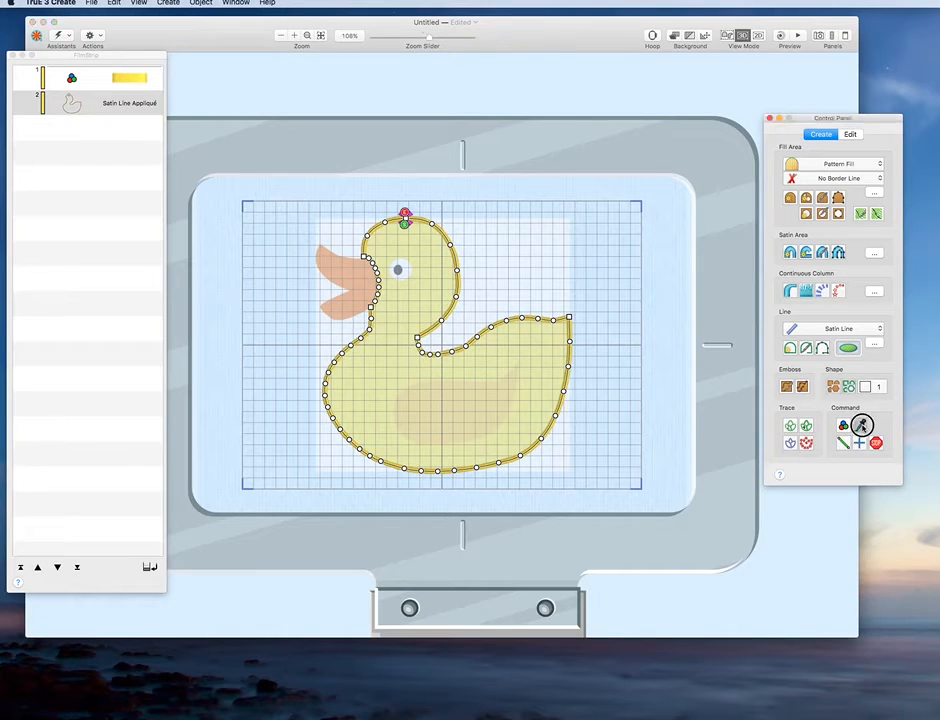
click(405, 267)
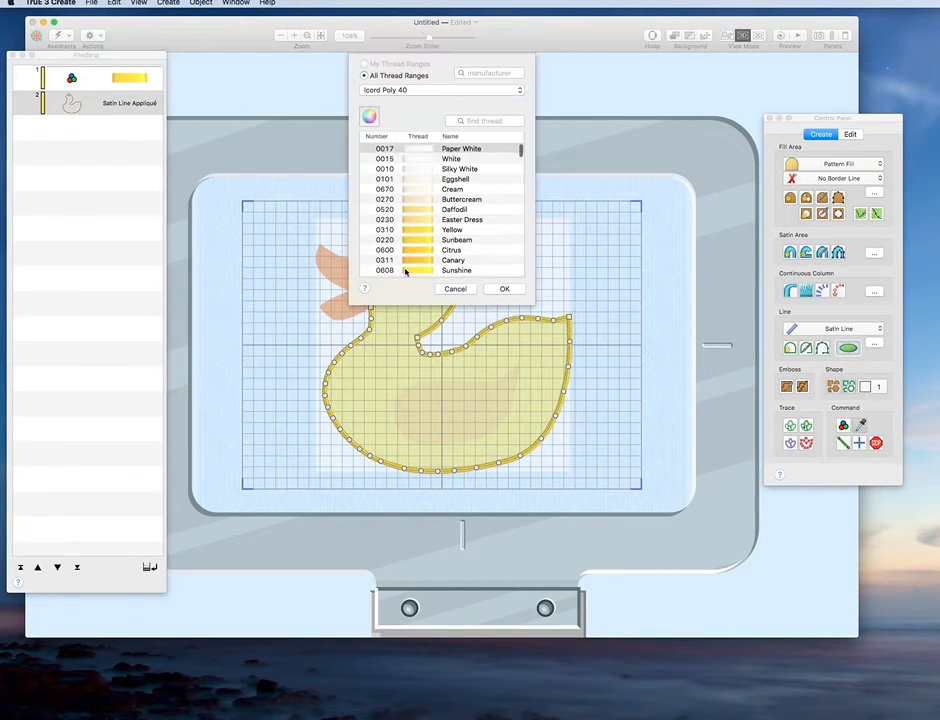
click(420, 160)
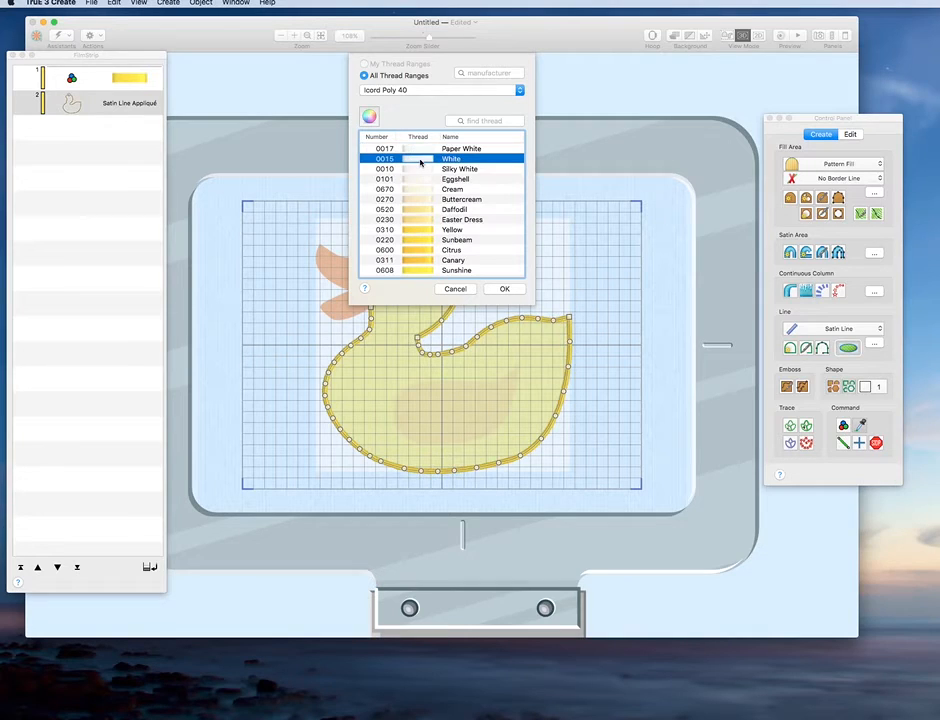
click(509, 290)
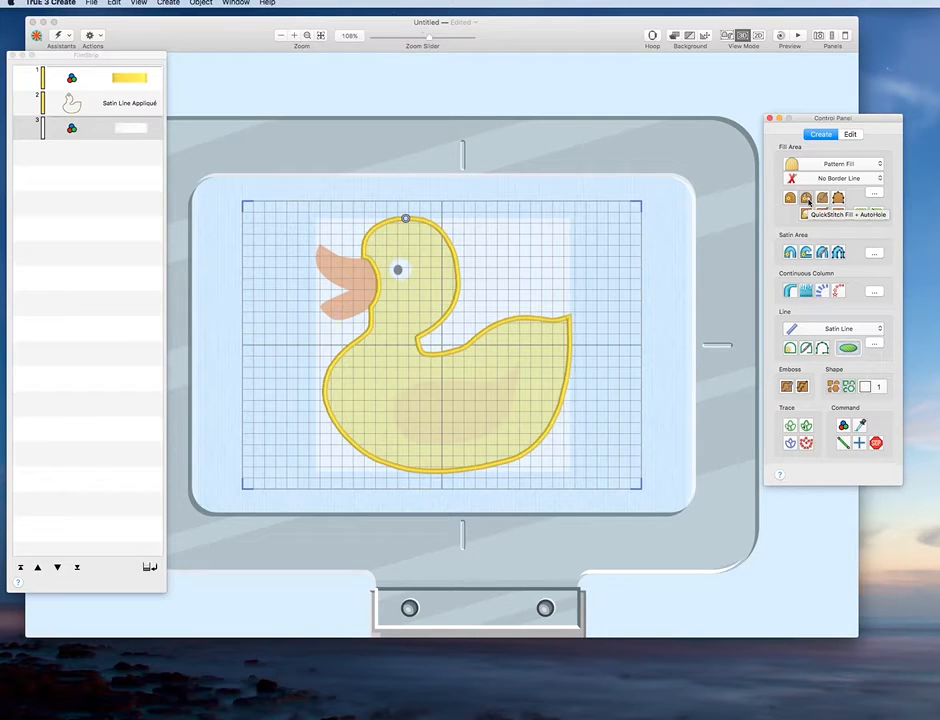
- Create a QuickStitch pattern fill with AutoHole on the white of the duck's eye, using 10% color tolerance and low points
click(404, 270)
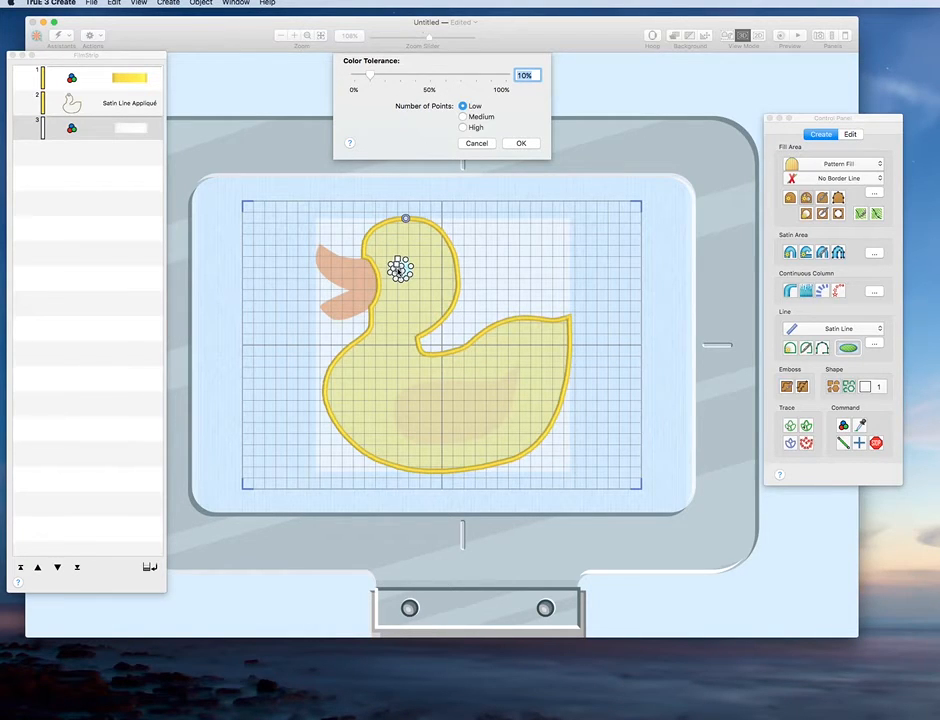
click(521, 143)
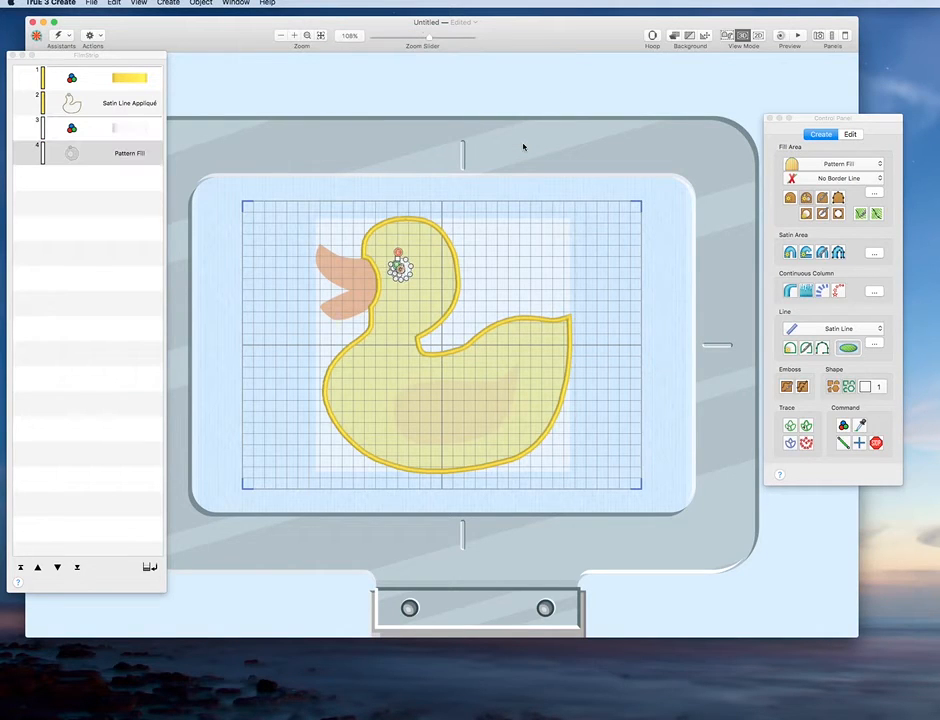
right_click(410, 264)
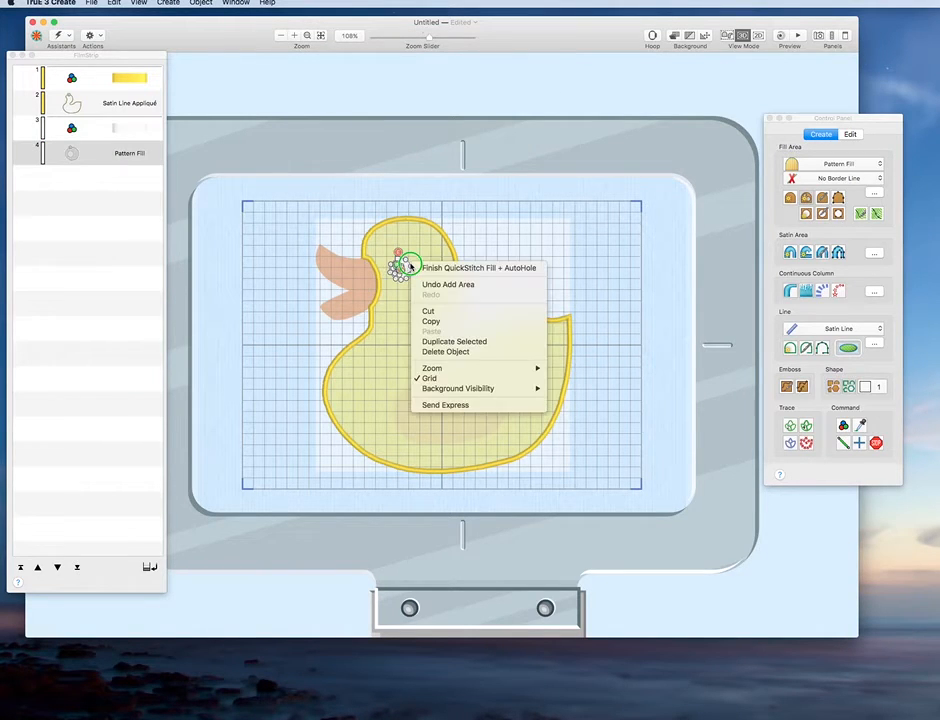
click(447, 269)
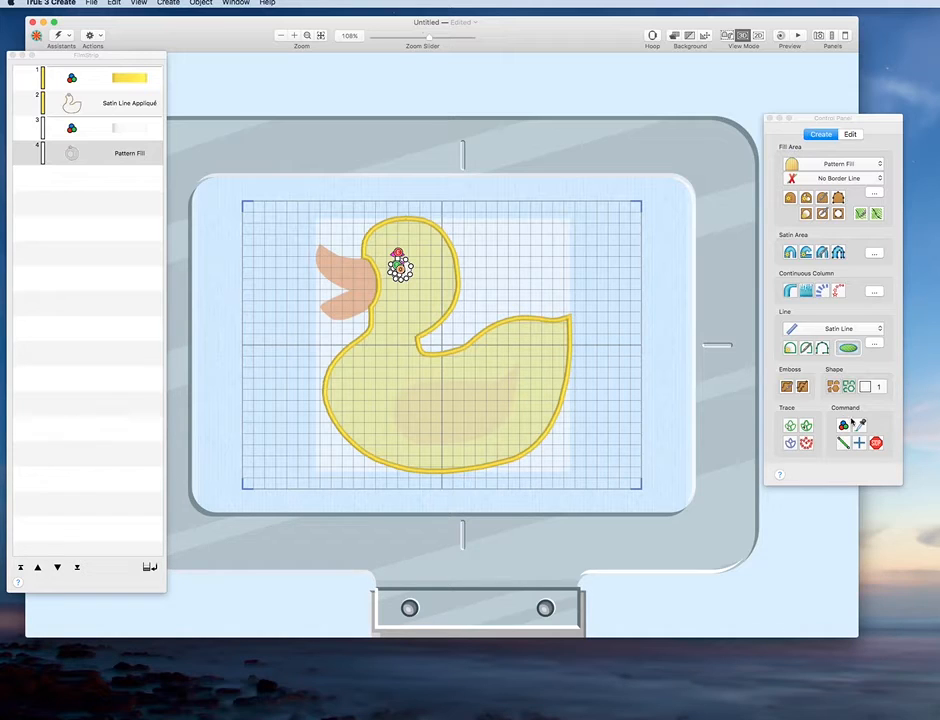
- Sample the pupil's black for a color change and create a QuickStitch pattern fill on the pupil with 10% color tolerance and low points
click(861, 426)
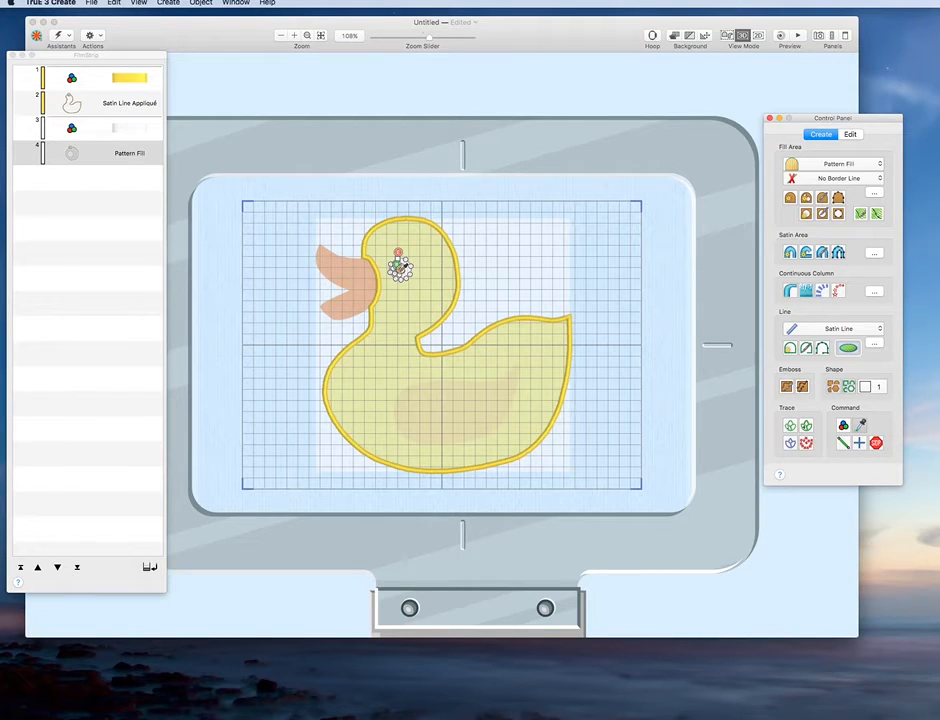
click(399, 265)
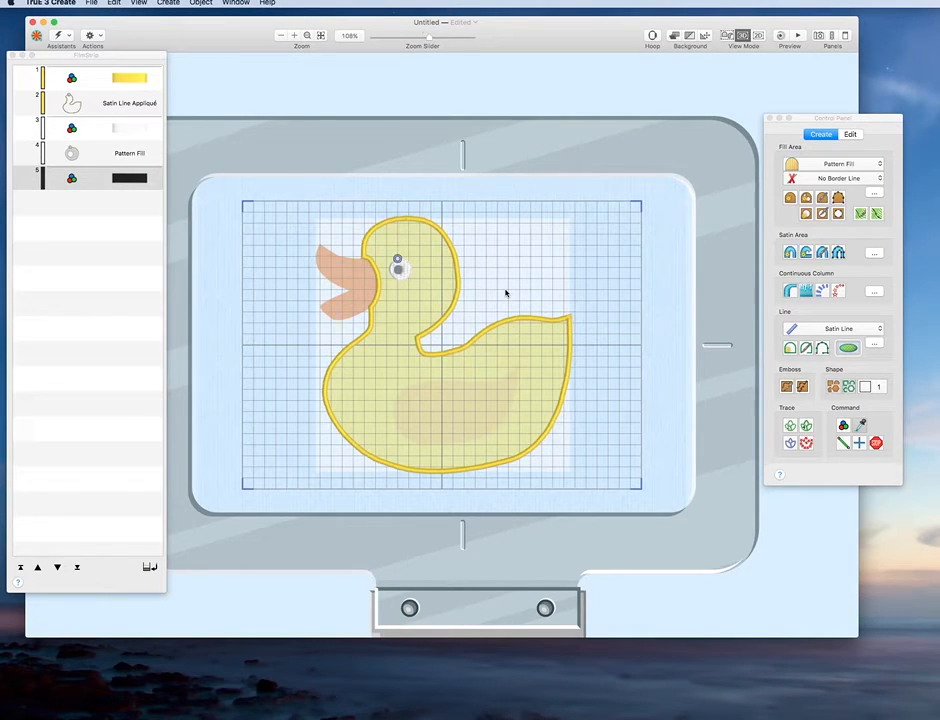
click(790, 199)
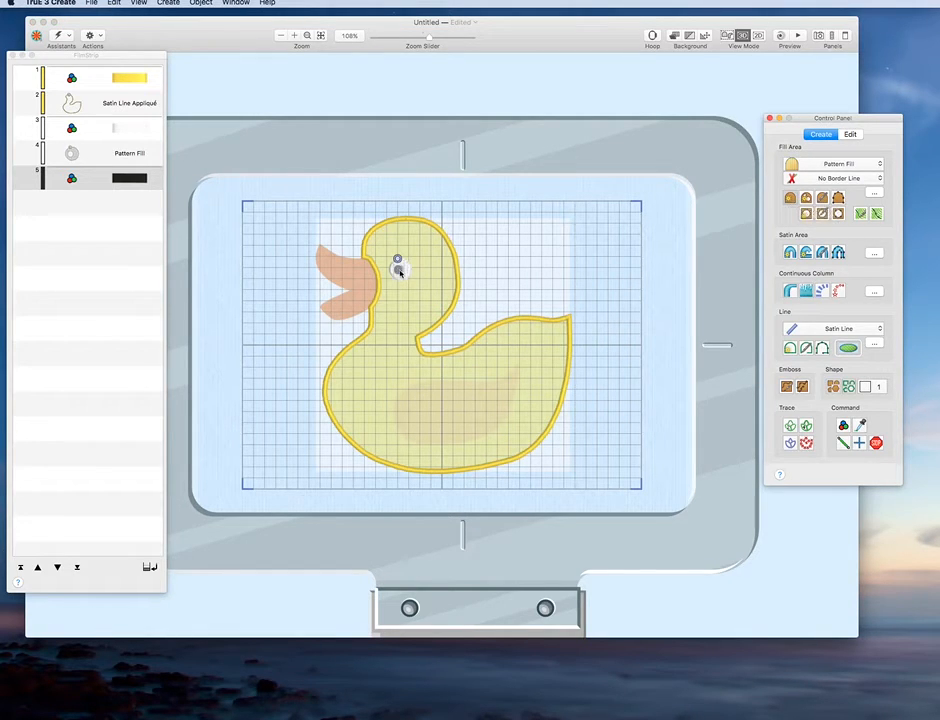
click(399, 270)
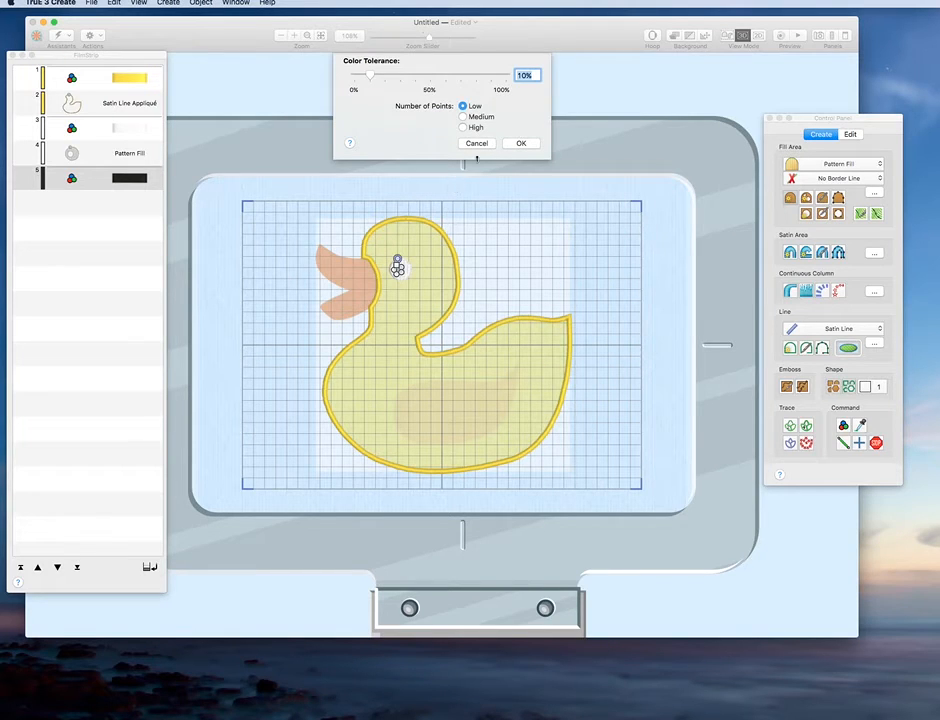
click(513, 145)
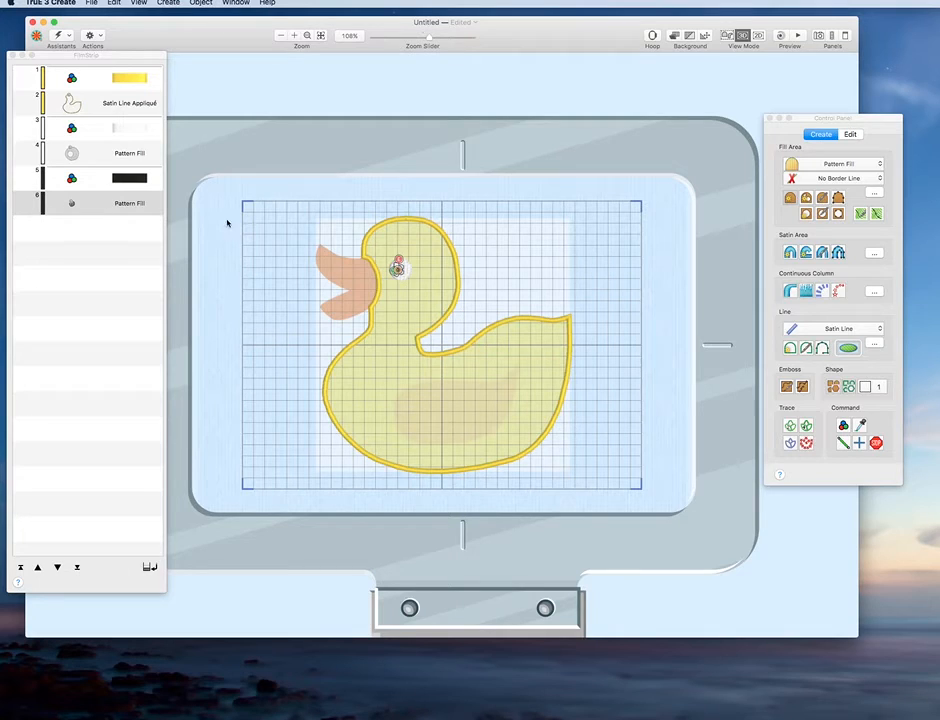
right_click(397, 277)
click(428, 275)
- Change the pupil's fill type to Satin Area with no border line
click(90, 208)
right_click(90, 209)
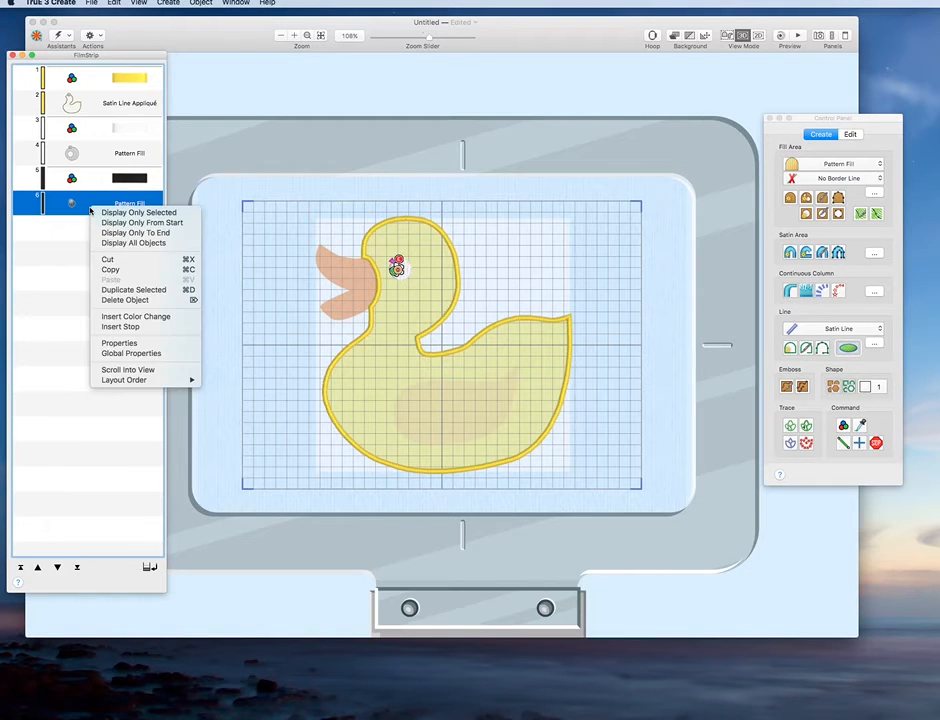
click(122, 343)
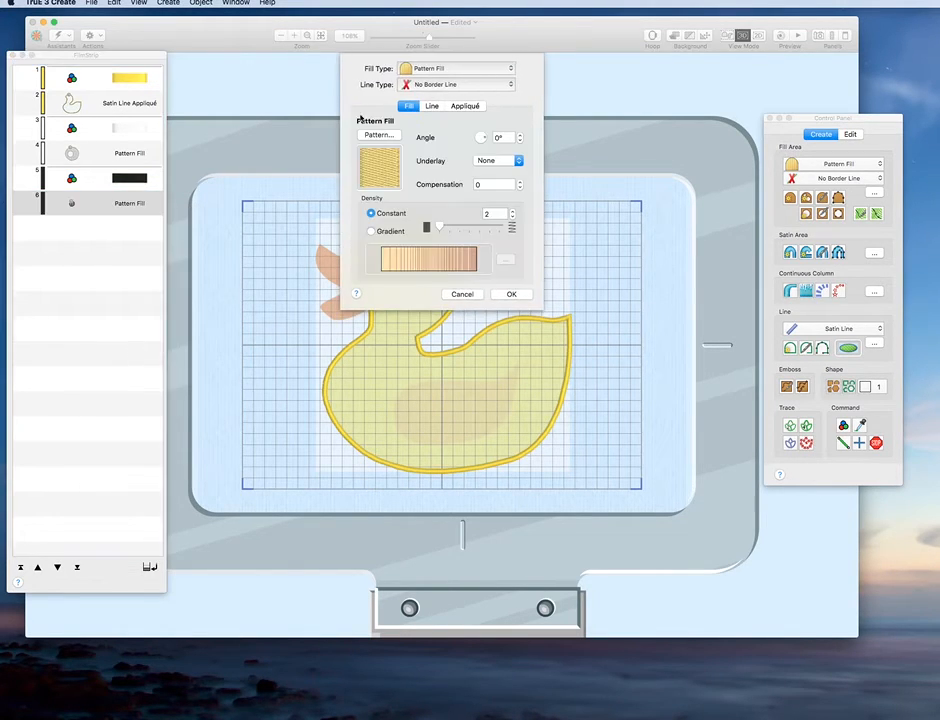
click(438, 72)
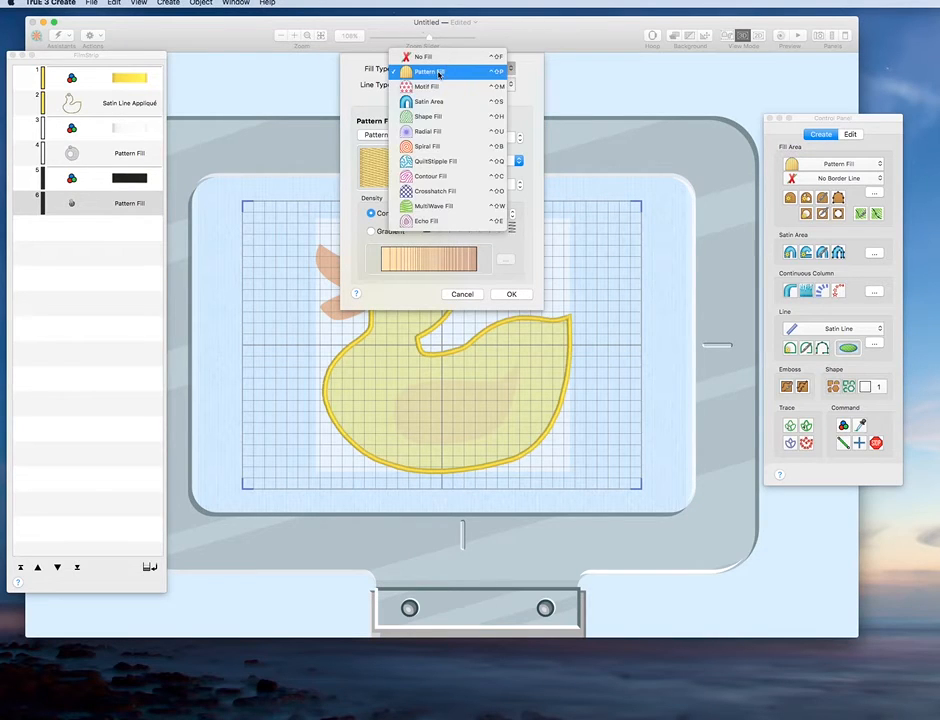
click(430, 101)
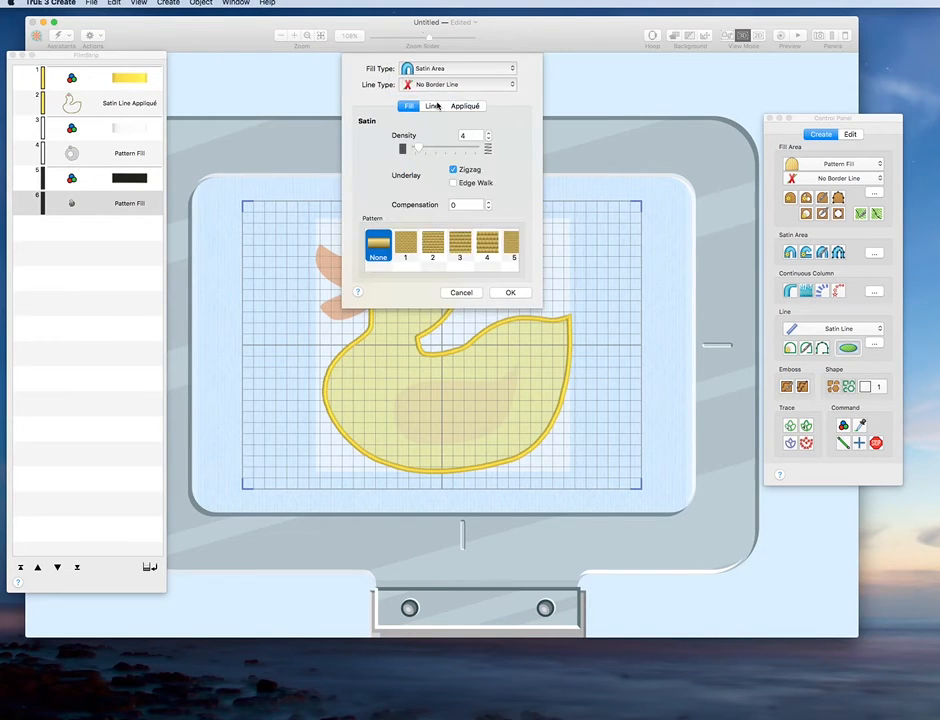
click(512, 295)
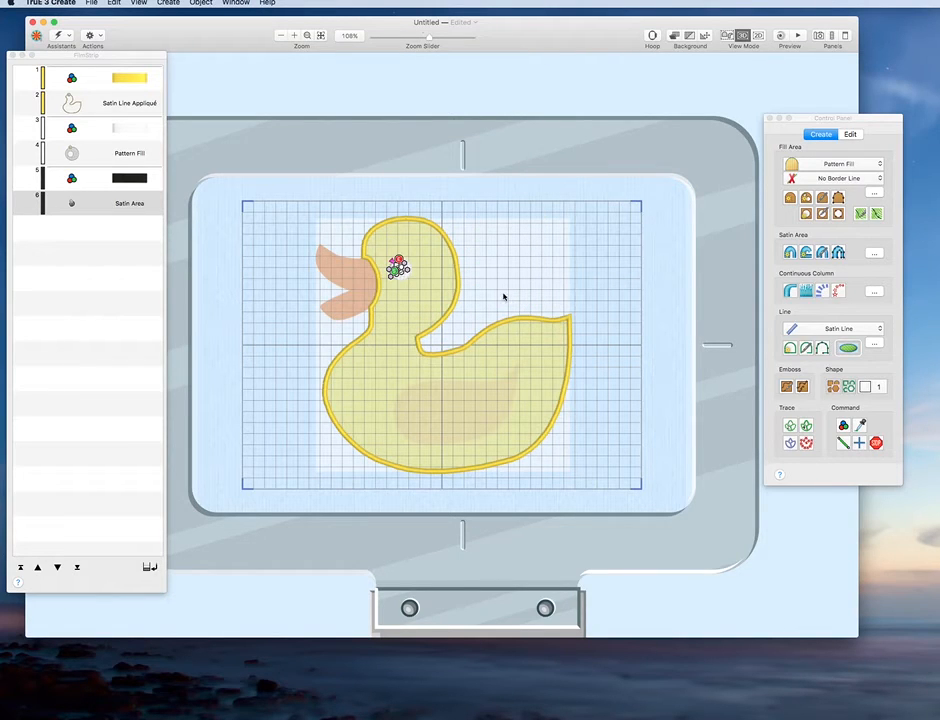
right_click(399, 269)
click(481, 265)
- Sample the color of the duck's wing and add a color change to Icord Poly 40 thread 0703 Orange Peel
click(860, 427)
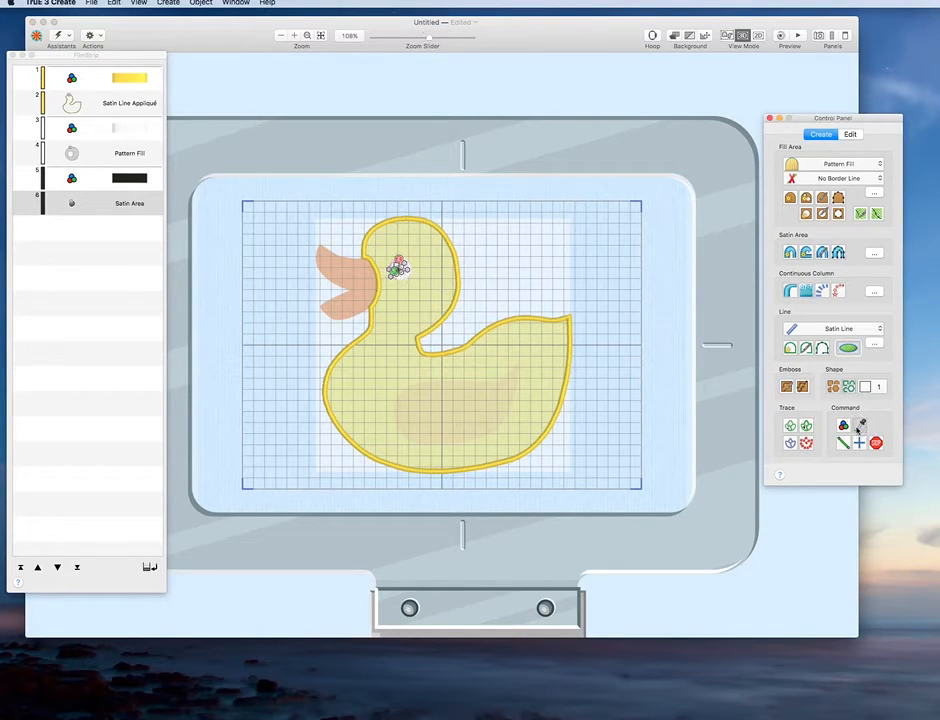
click(484, 414)
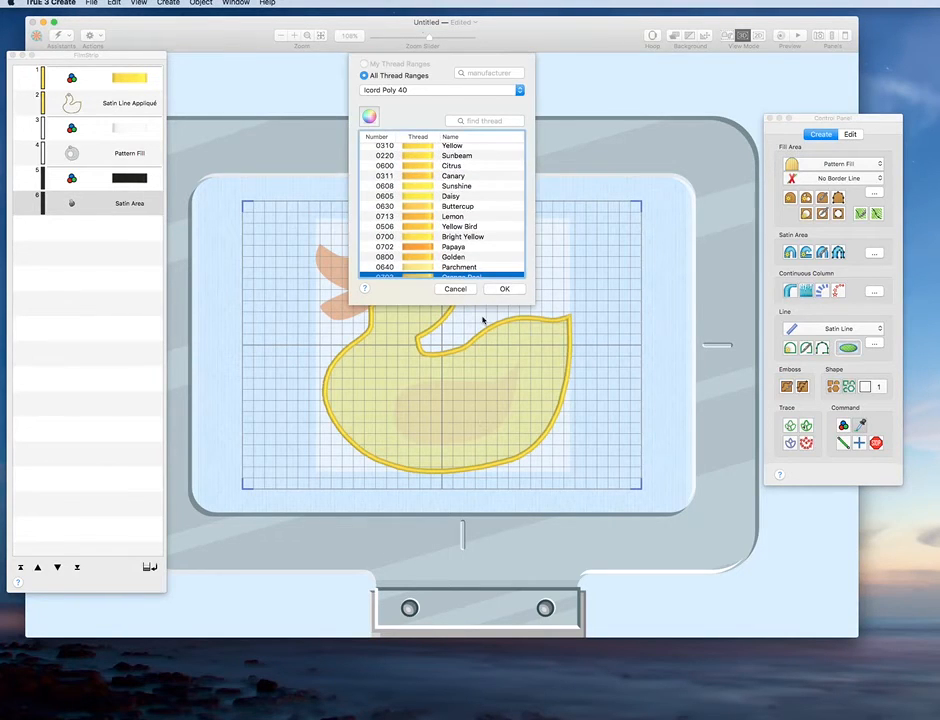
scroll(491, 232, down, 2)
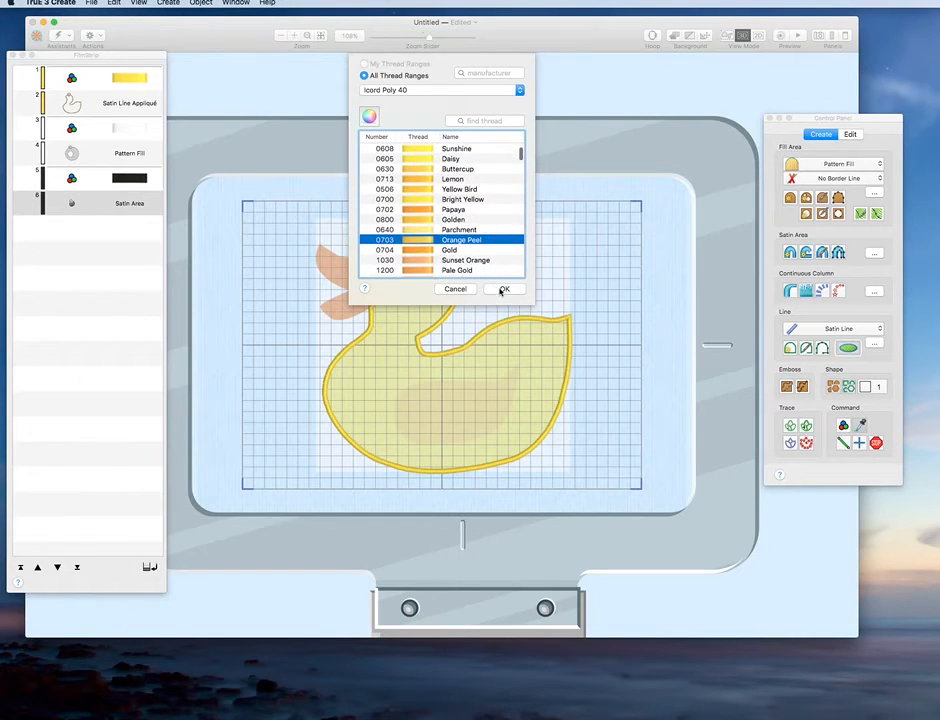
click(503, 289)
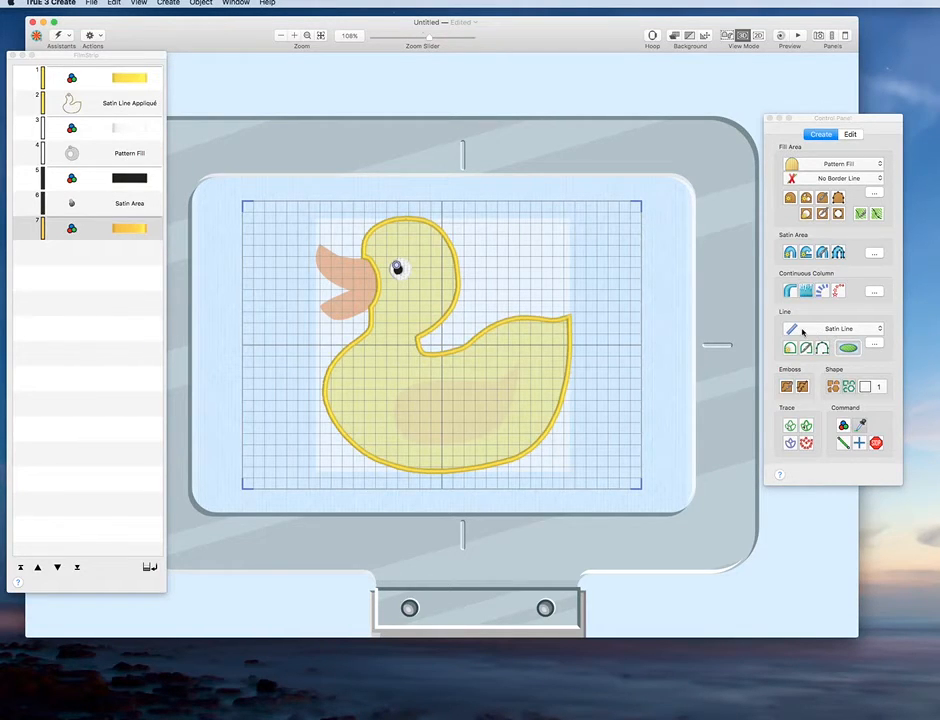
- Create a QuickStitch Double with Zigzag Return appliqué line around the wing, using 10% color tolerance and low points
click(802, 332)
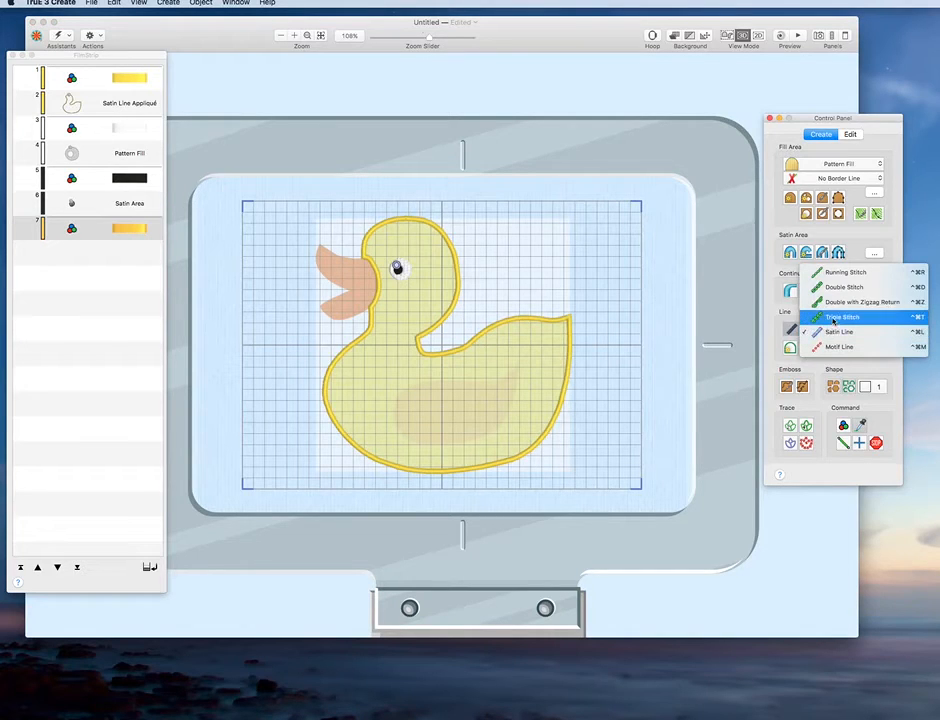
click(843, 305)
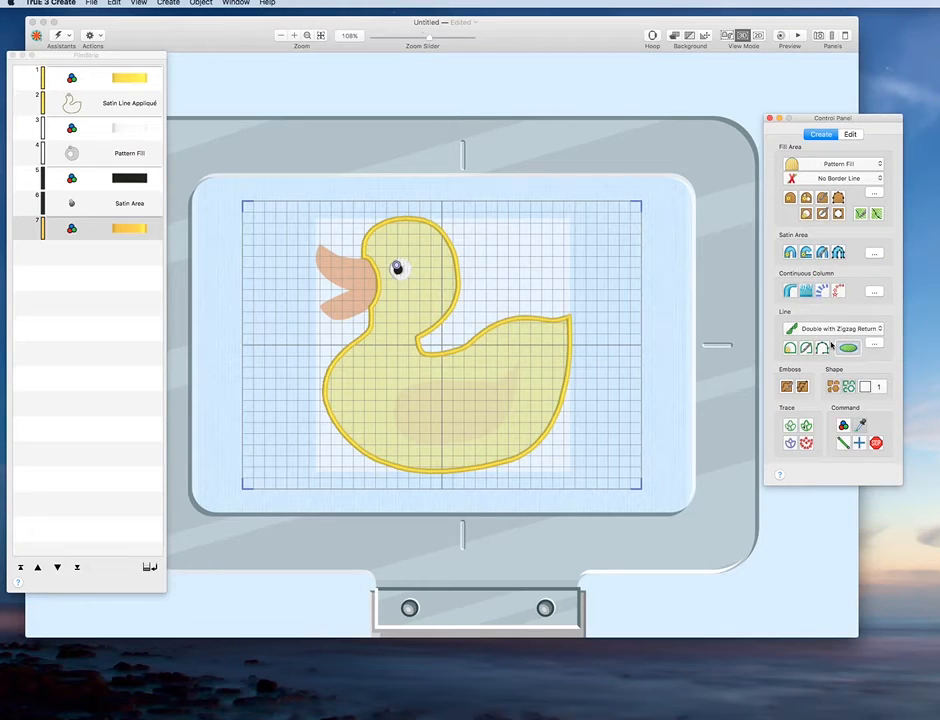
click(438, 400)
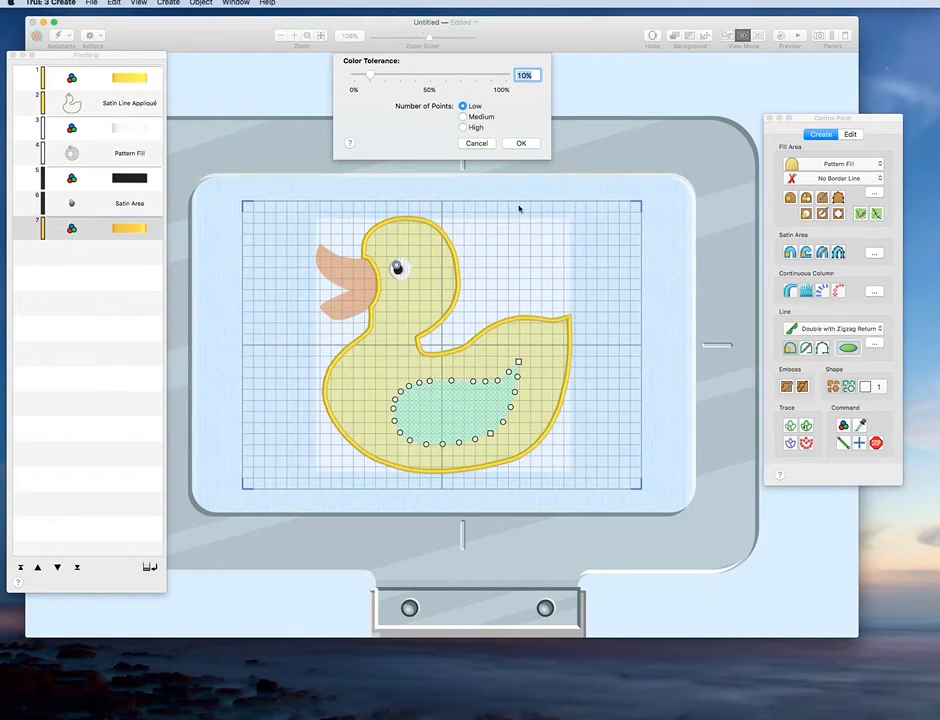
click(518, 145)
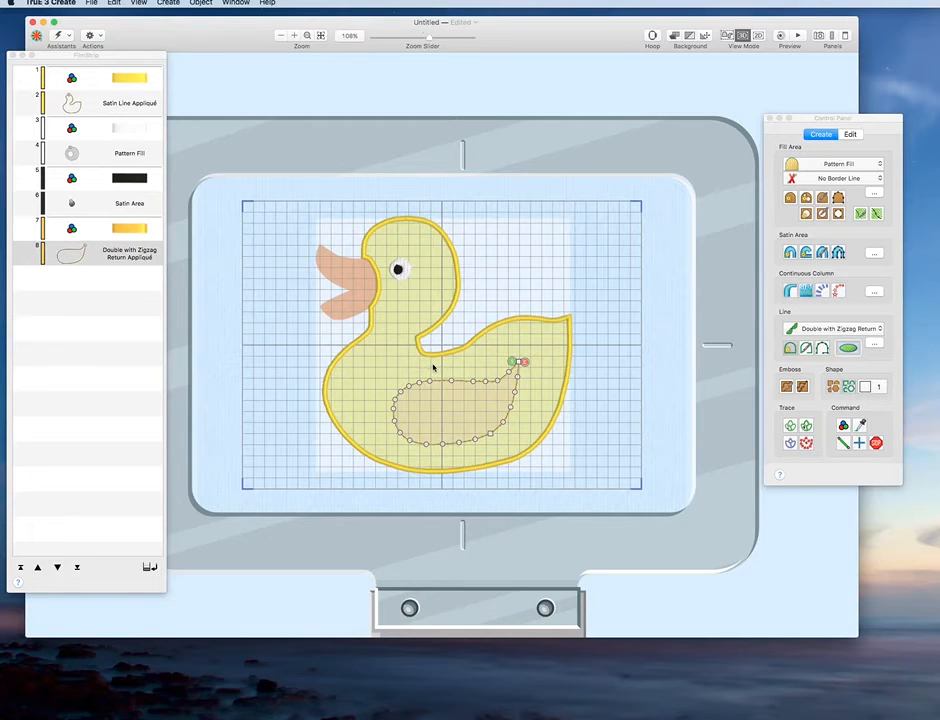
- Sample the color of the duck's beak and add a color change to Icord Poly 40 thread 1332 Harvest
click(861, 426)
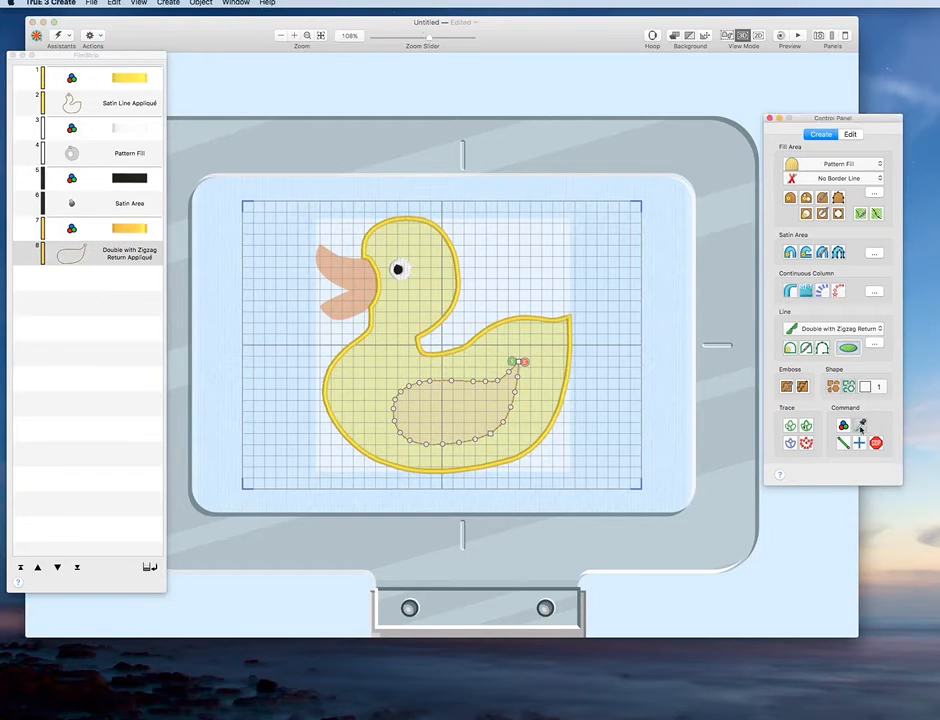
click(357, 296)
scroll(464, 217, down, 3)
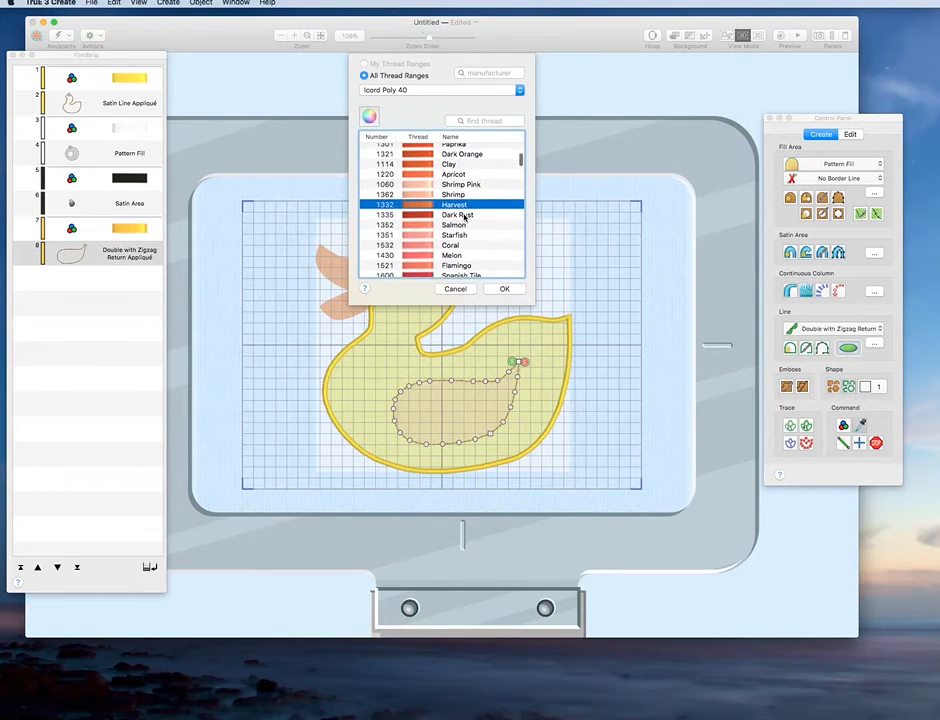
click(501, 289)
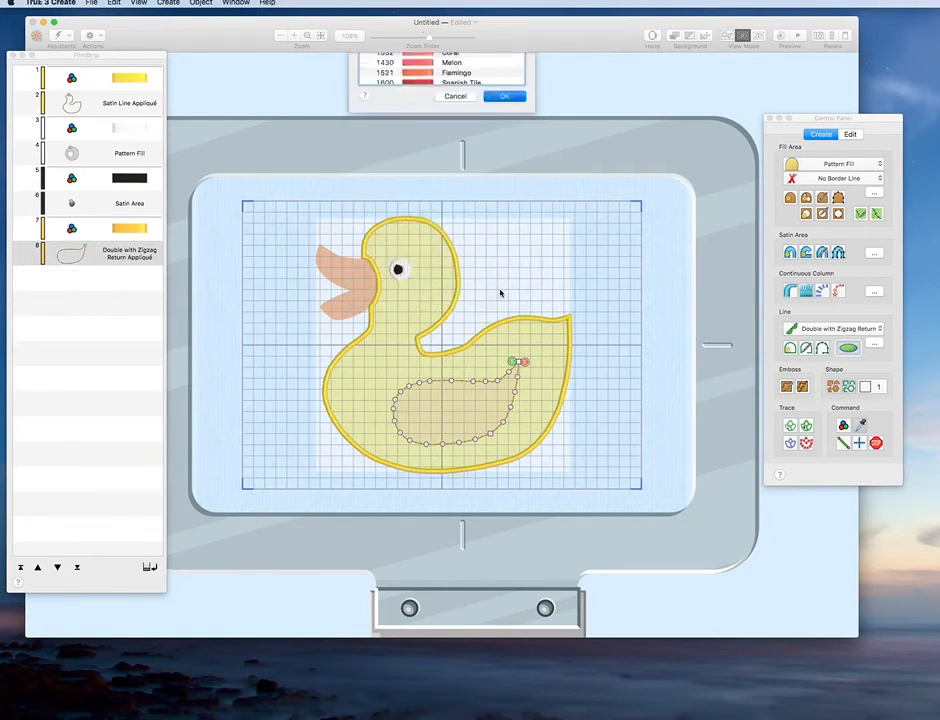
- Create a QuickStitch pattern fill on the beak with 10% color tolerance and a medium number of points, and finish QuickStitch
click(791, 198)
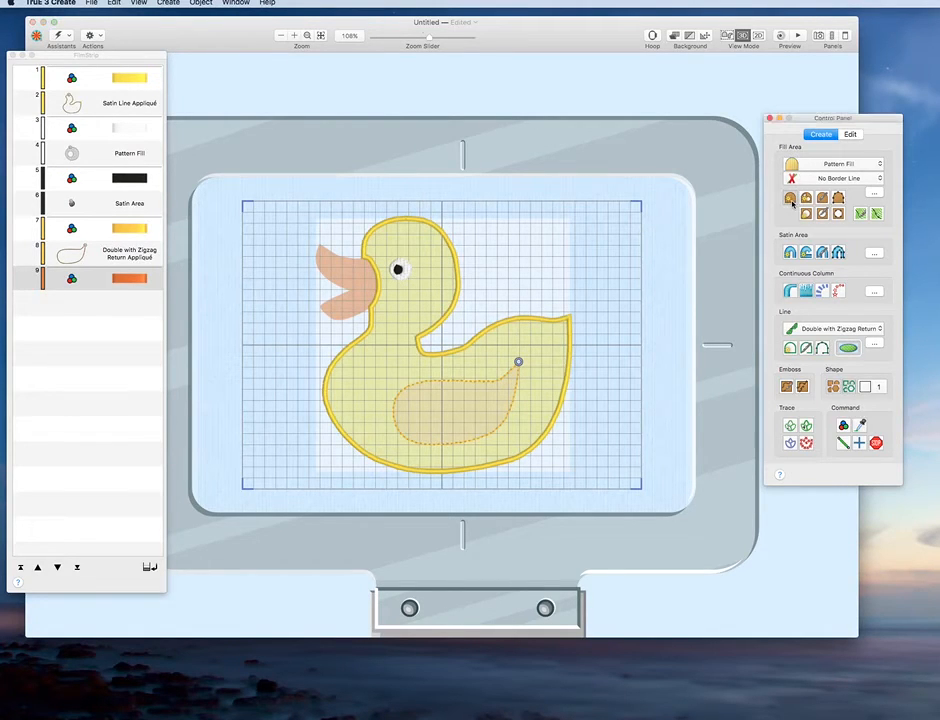
click(355, 296)
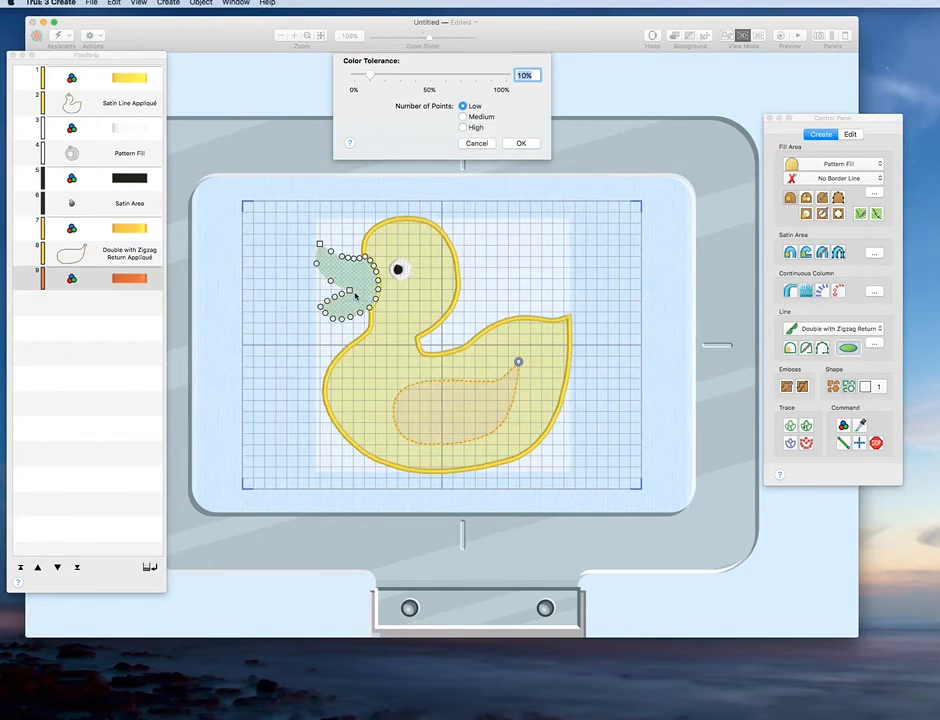
click(472, 117)
click(520, 144)
right_click(362, 277)
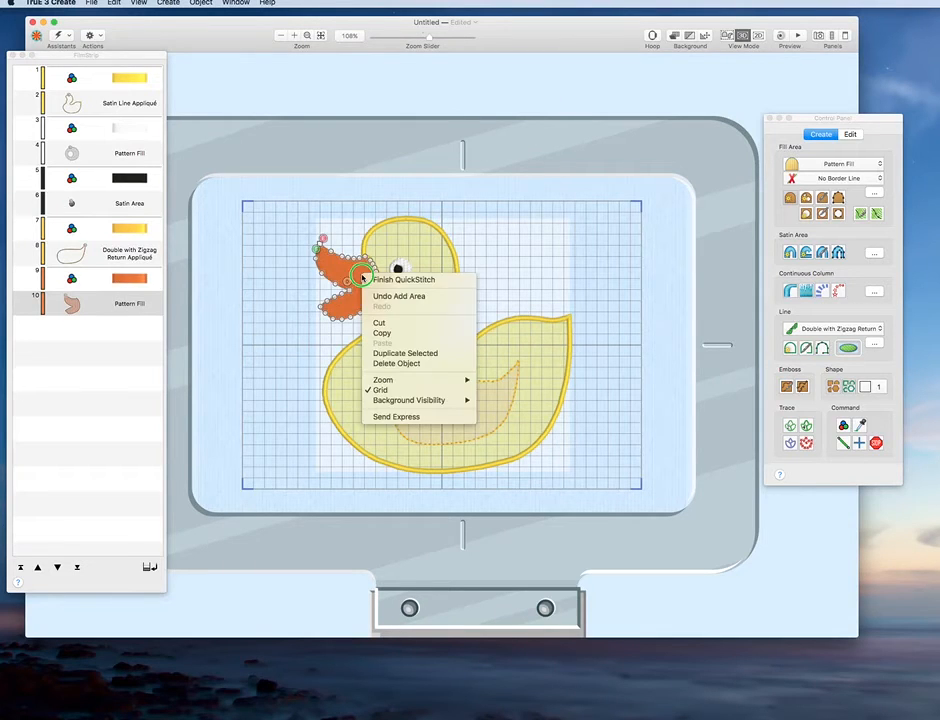
click(380, 280)
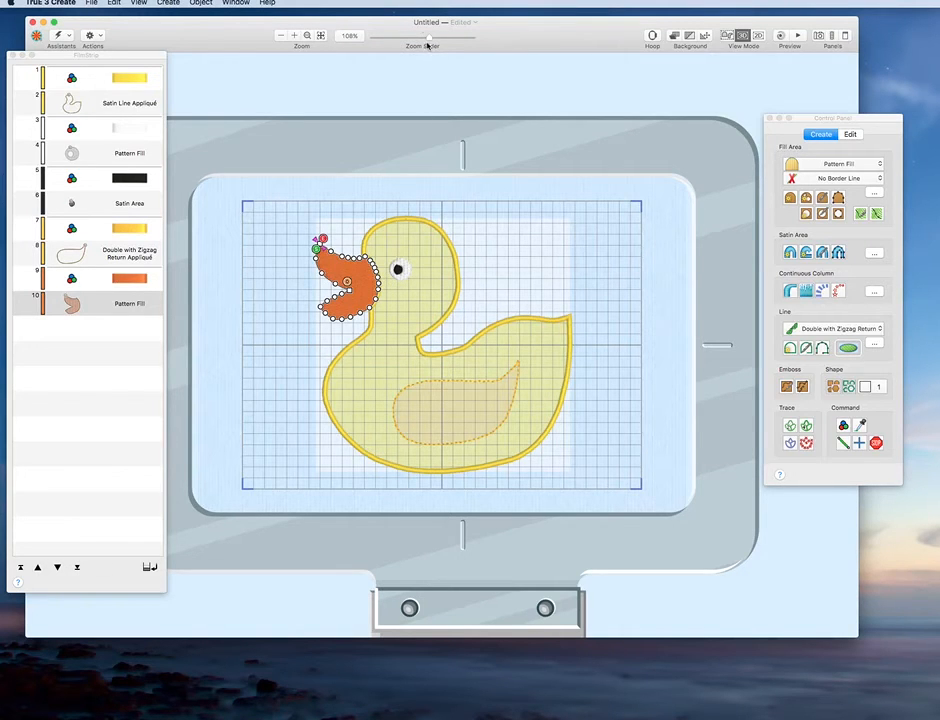
- Move the outline points along the beak's upper rear edge inward so the fill stays inside the body's satin border
drag(428, 38, 445, 38)
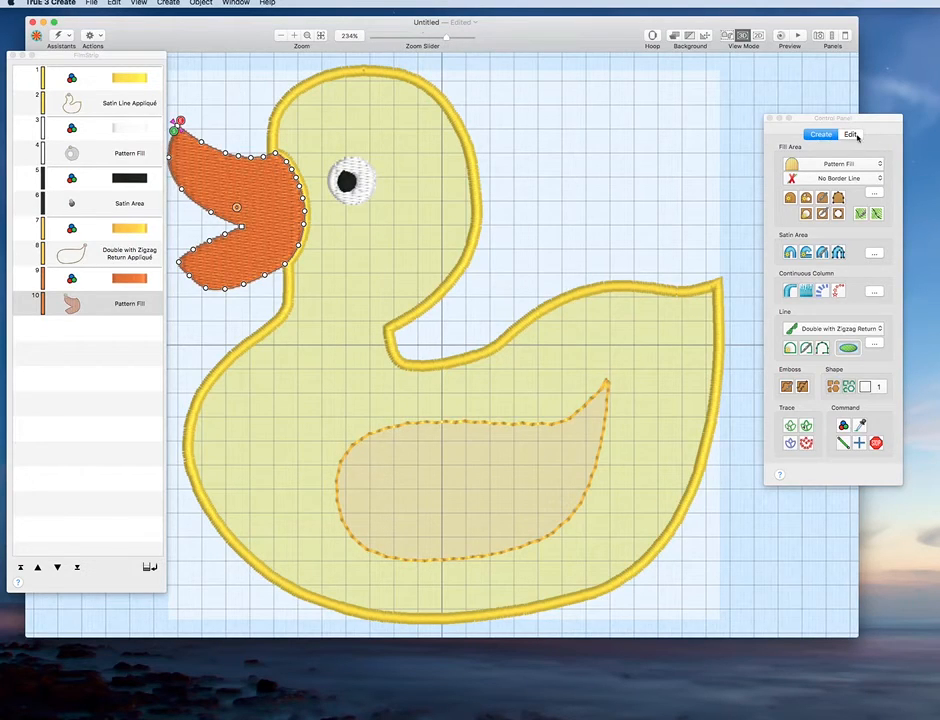
click(855, 136)
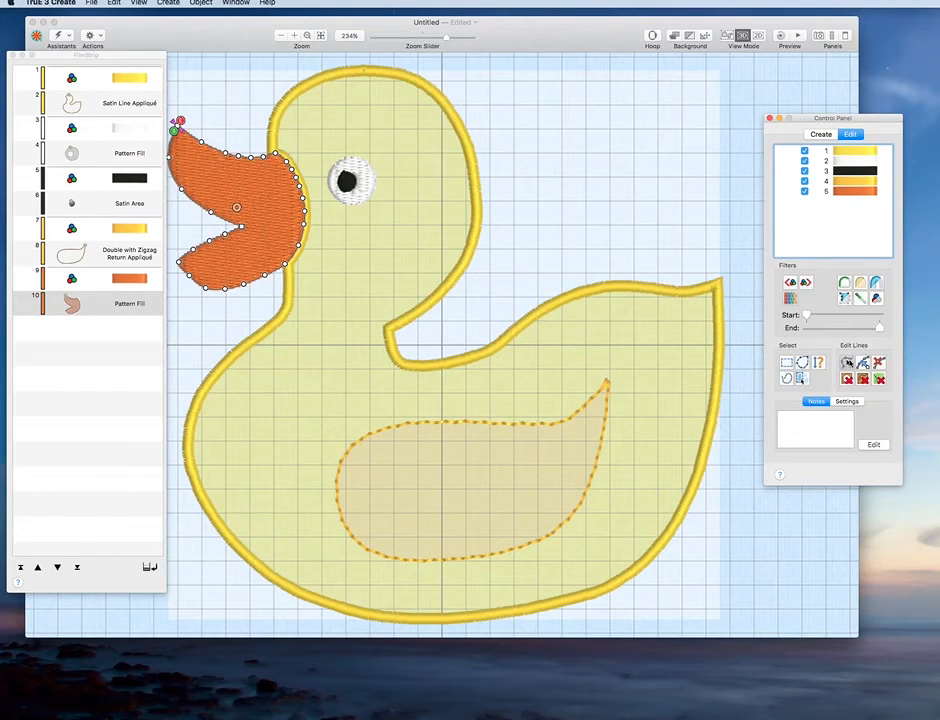
click(846, 363)
drag(274, 153, 263, 157)
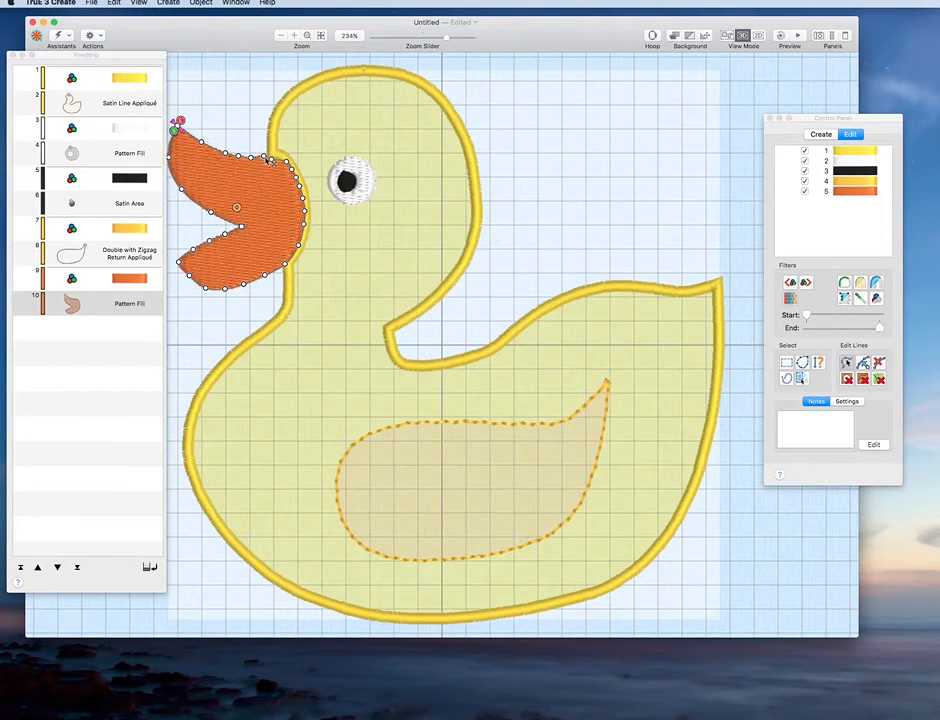
click(270, 160)
click(285, 163)
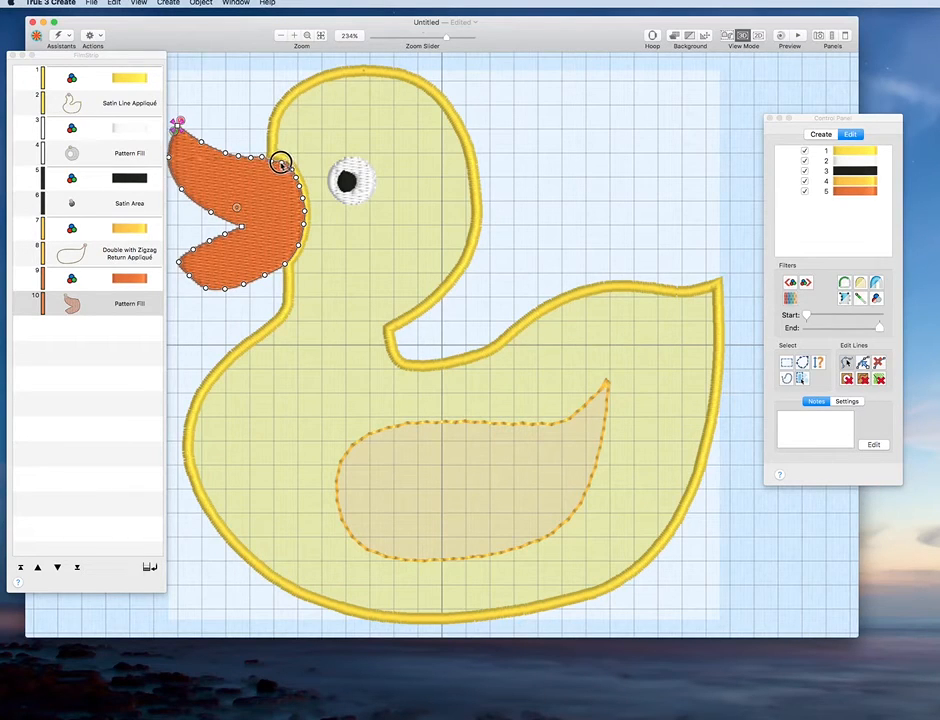
click(290, 170)
drag(290, 170, 296, 237)
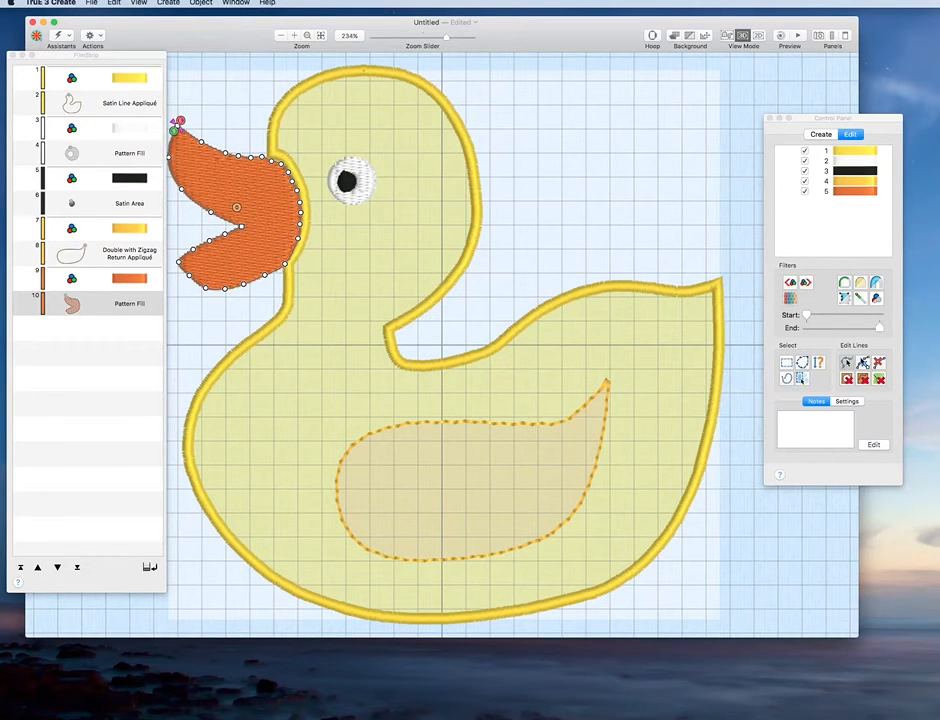
- Insert extra outline points on the beak's lower rear curve and adjust them to follow the body's satin border
click(863, 363)
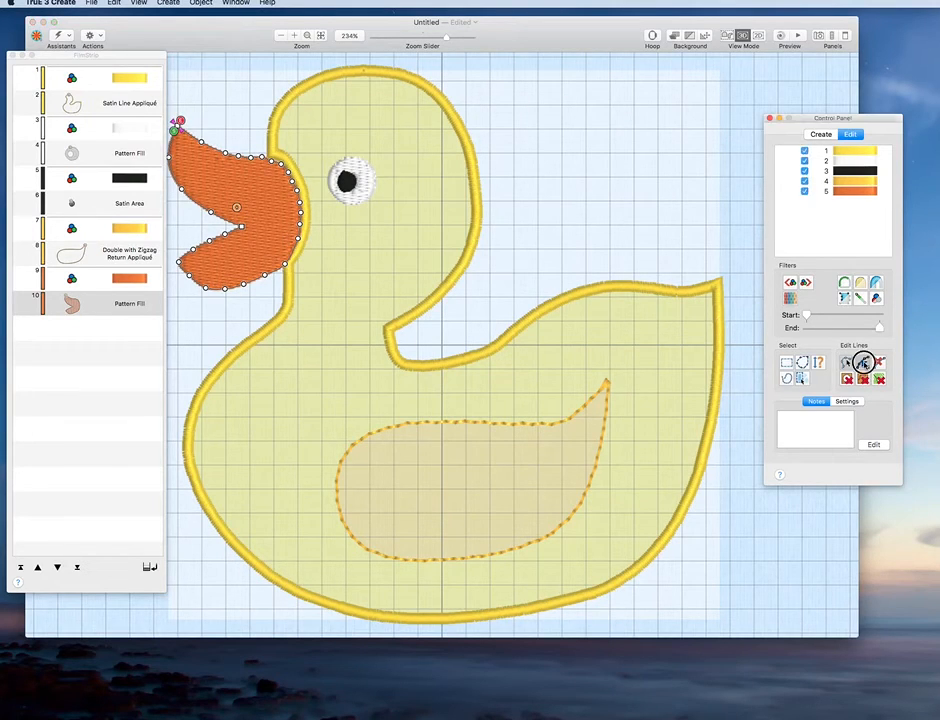
click(294, 249)
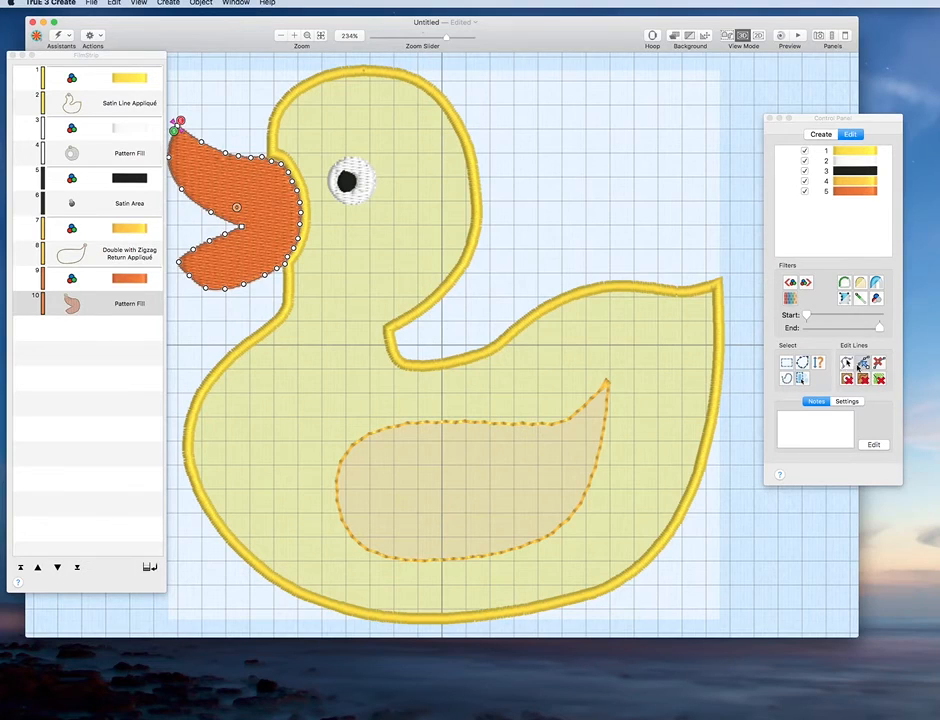
click(848, 364)
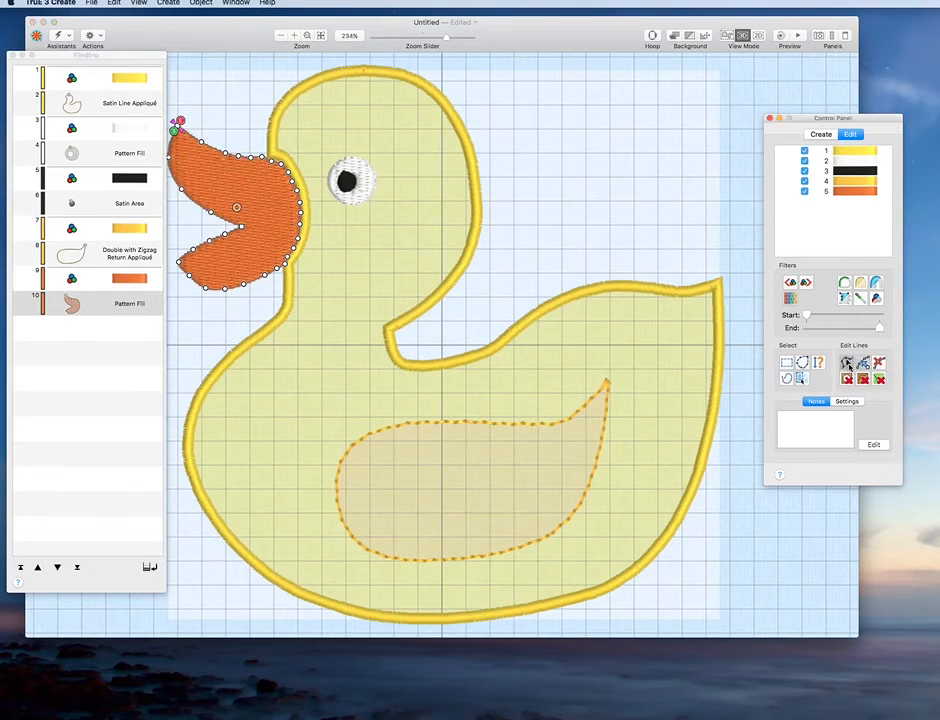
click(298, 240)
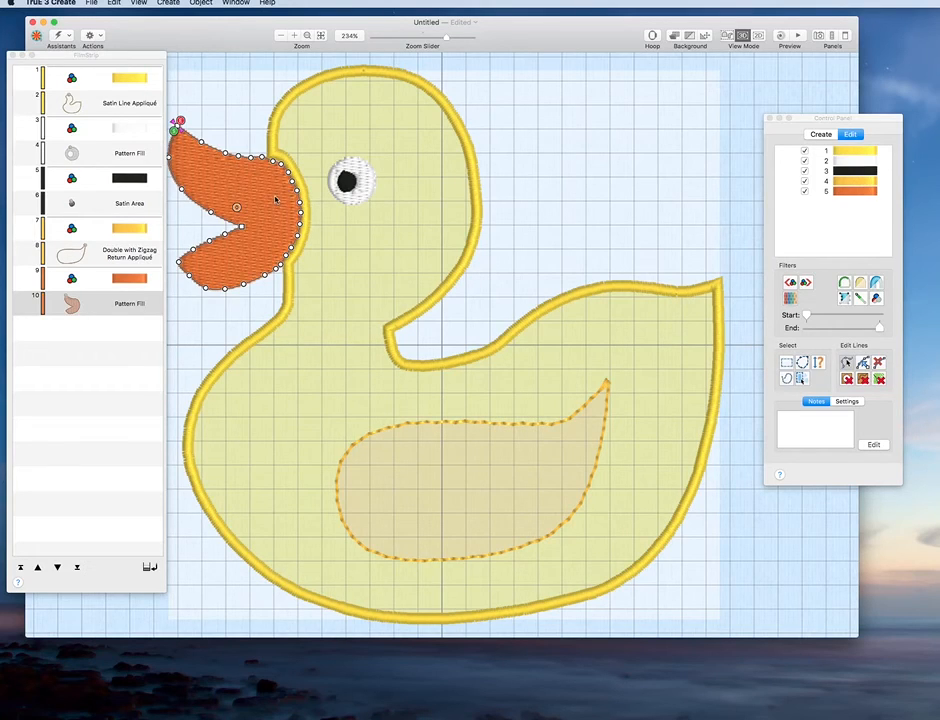
- Move the beak's color change and its pattern fill together to the very start of the stitching order
click(97, 283)
click(97, 283)
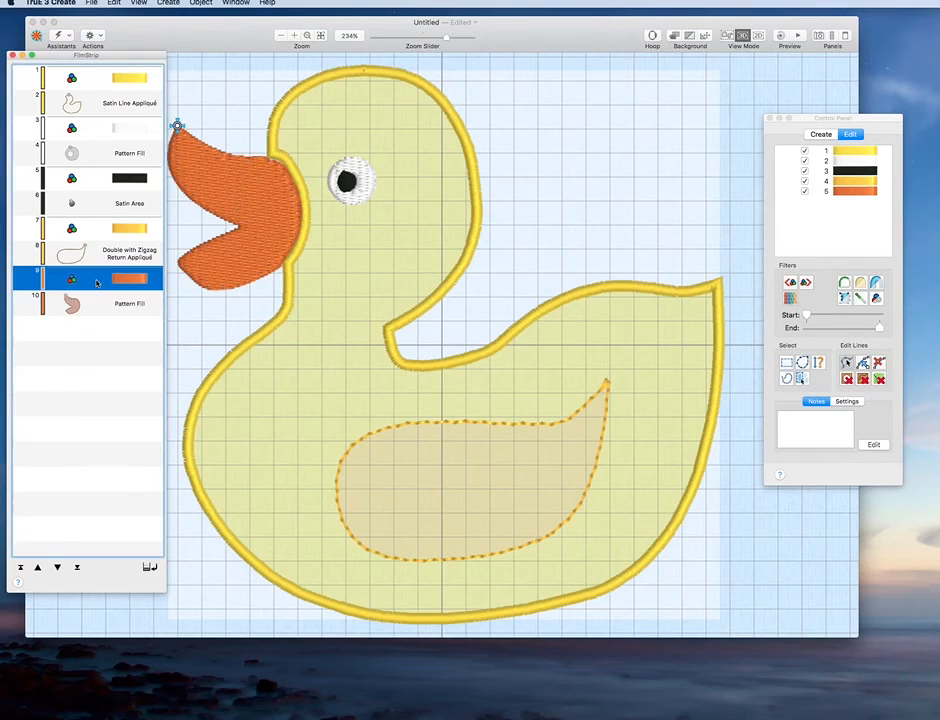
shift+click(97, 306)
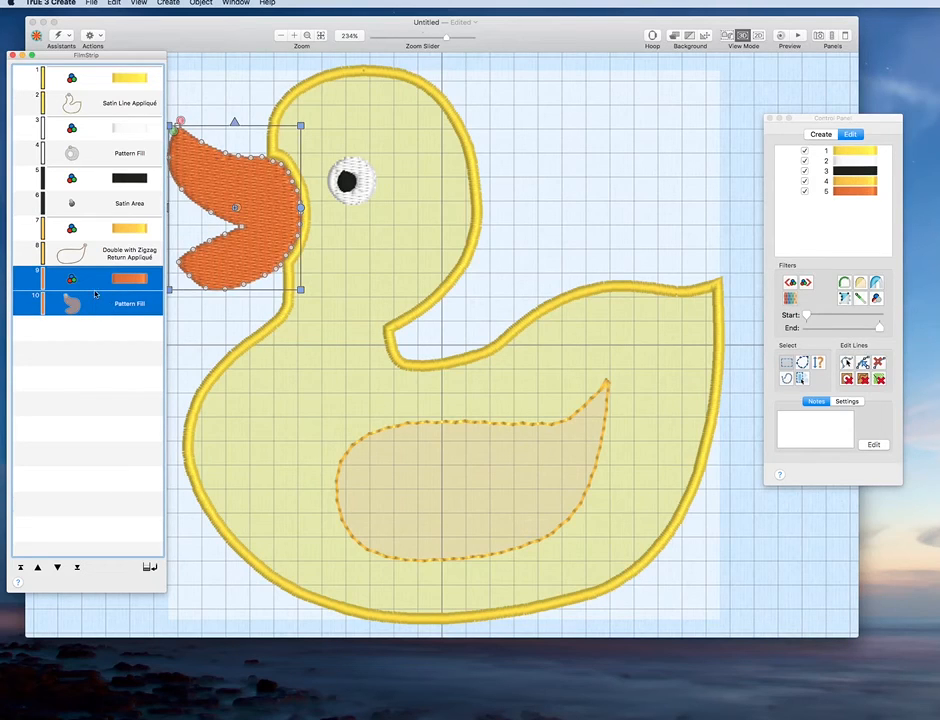
click(38, 567)
click(38, 567)
click(38, 567)
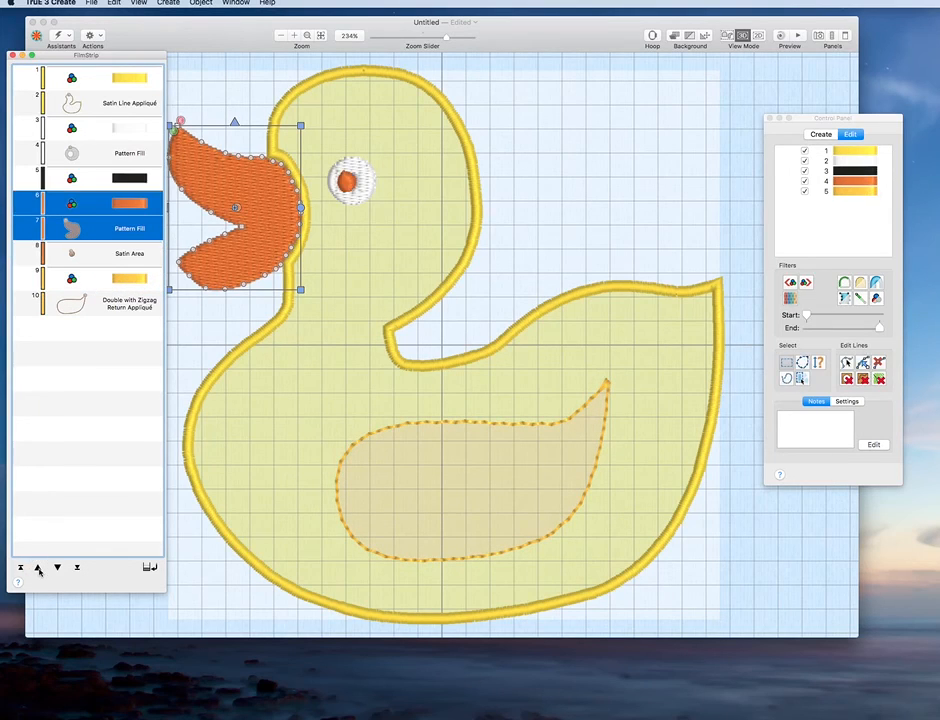
click(38, 567)
click(38, 567)
click(38, 567)
click(38, 567)
click(38, 567)
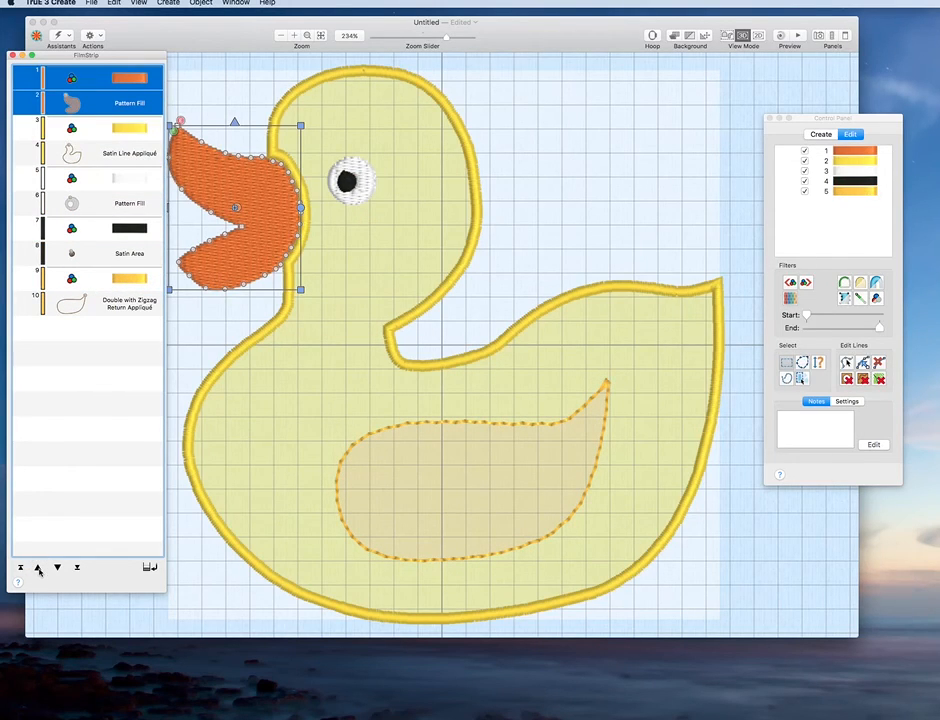
- Examine the stitching order by selecting the beak fill, the body's satin appliqué, the eye and the color changes before them
right_click(186, 352)
click(194, 353)
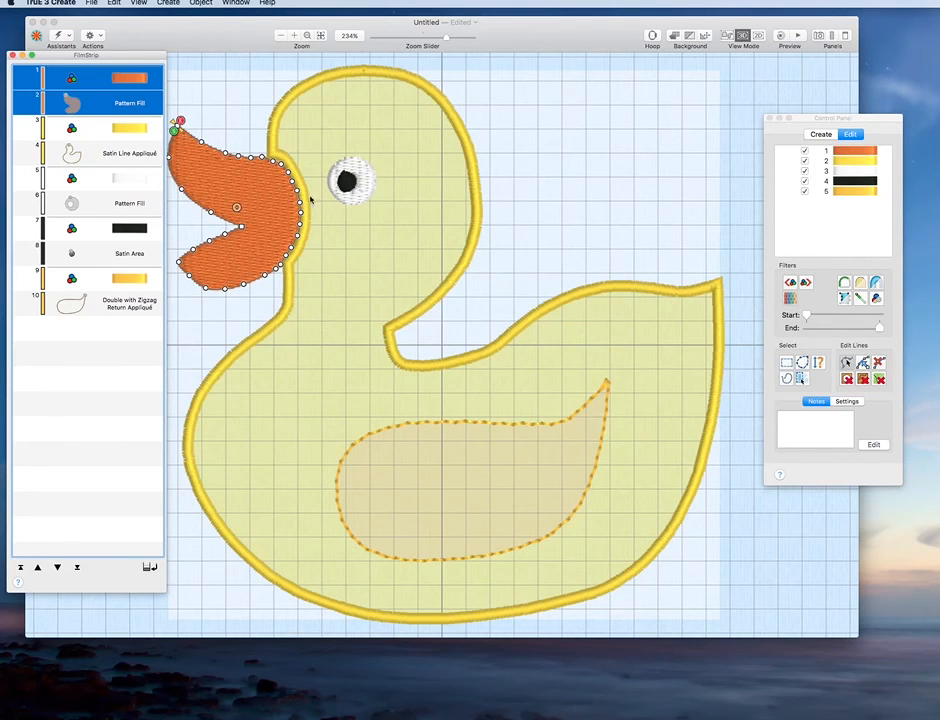
click(298, 152)
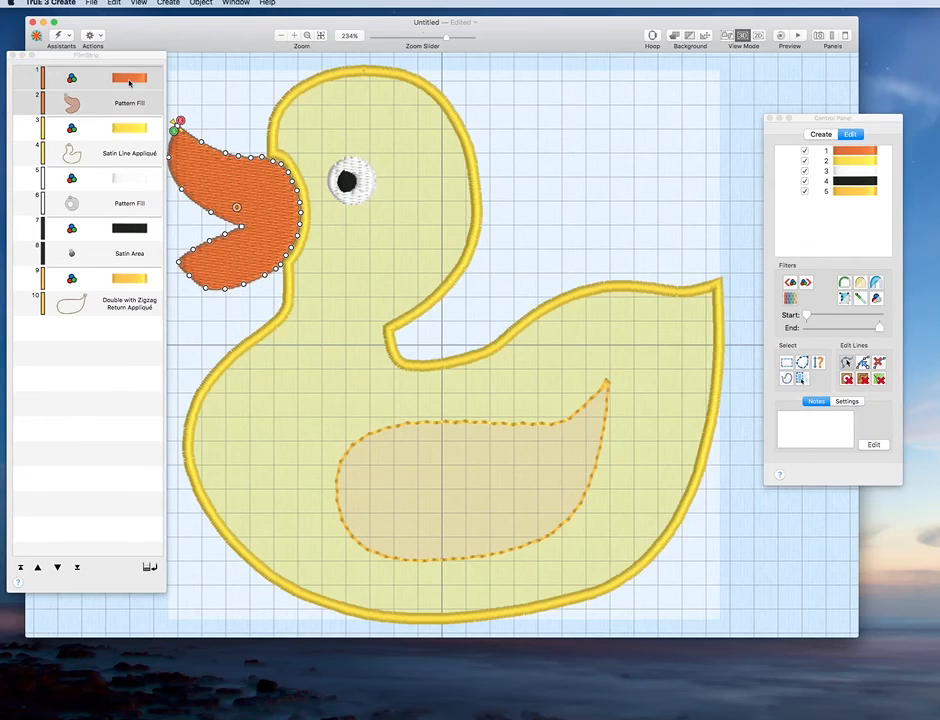
click(129, 83)
click(129, 83)
click(126, 131)
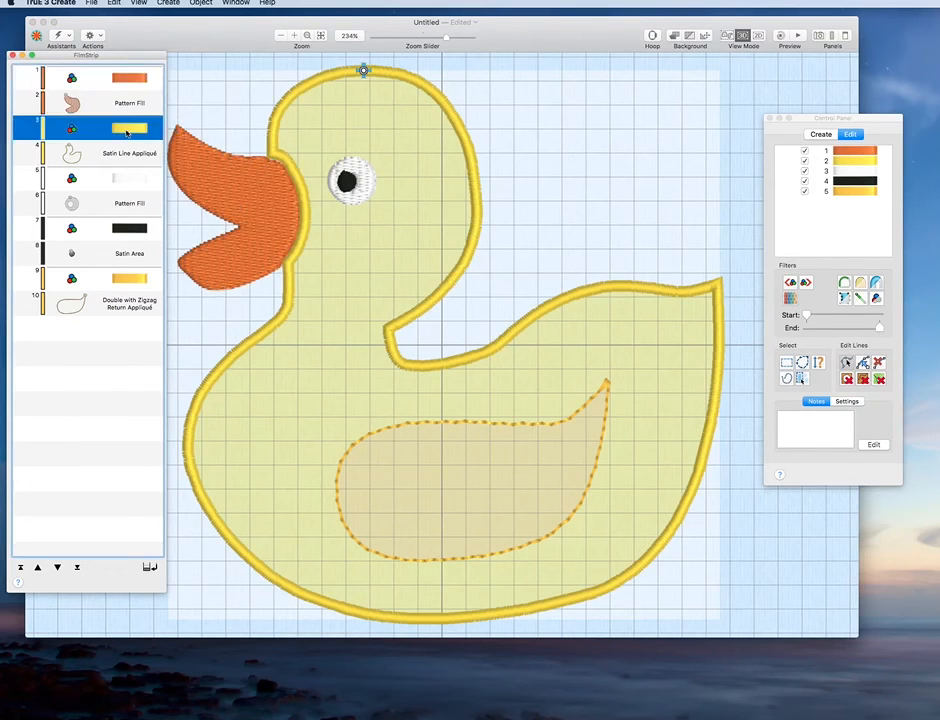
click(270, 162)
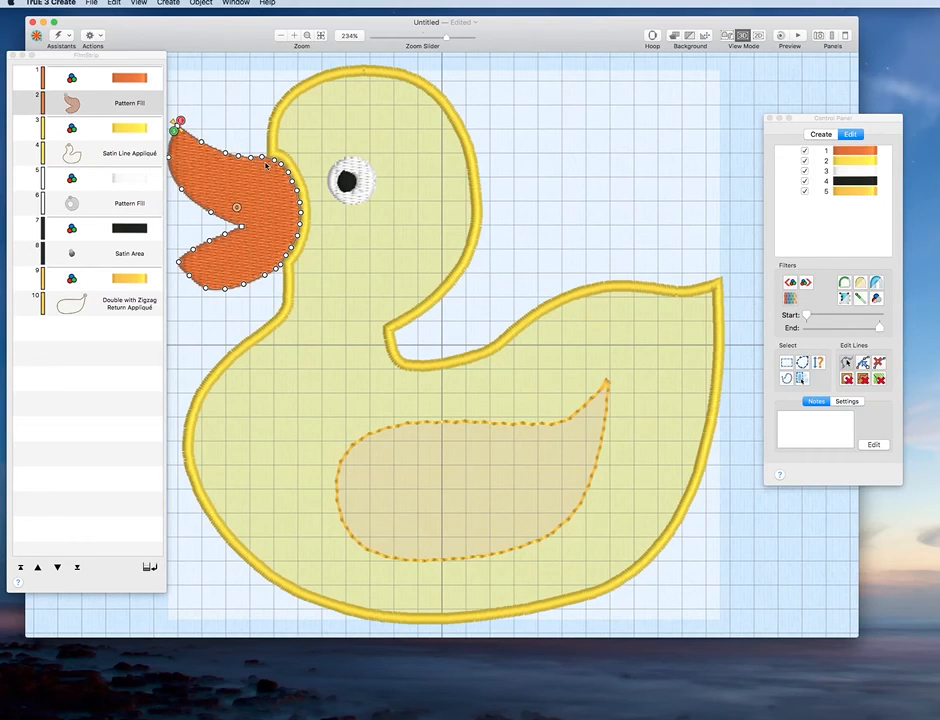
right_click(264, 150)
click(307, 137)
click(272, 130)
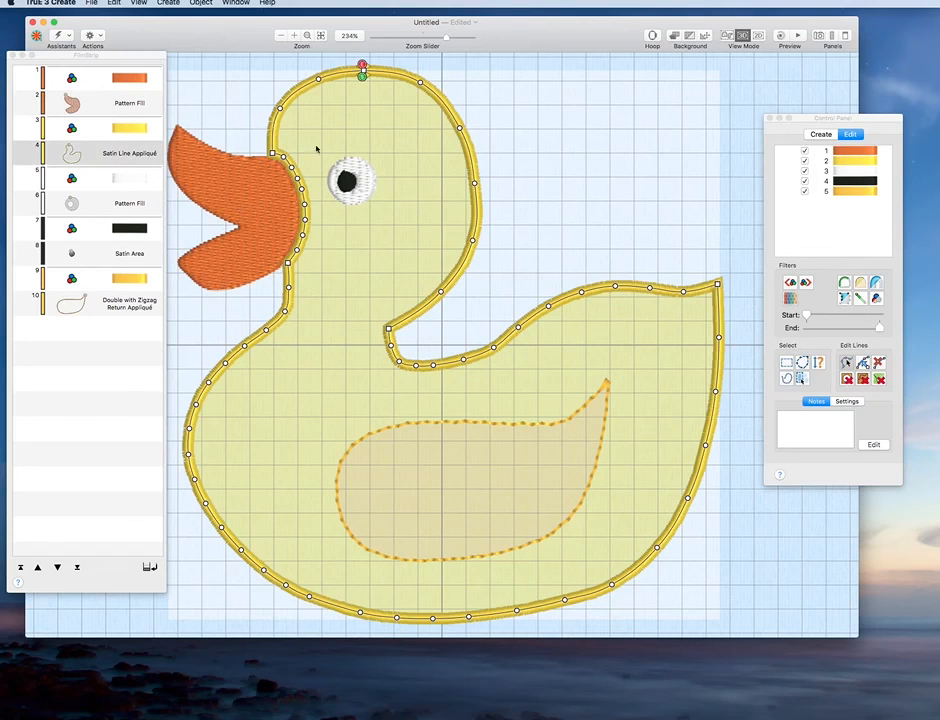
click(345, 180)
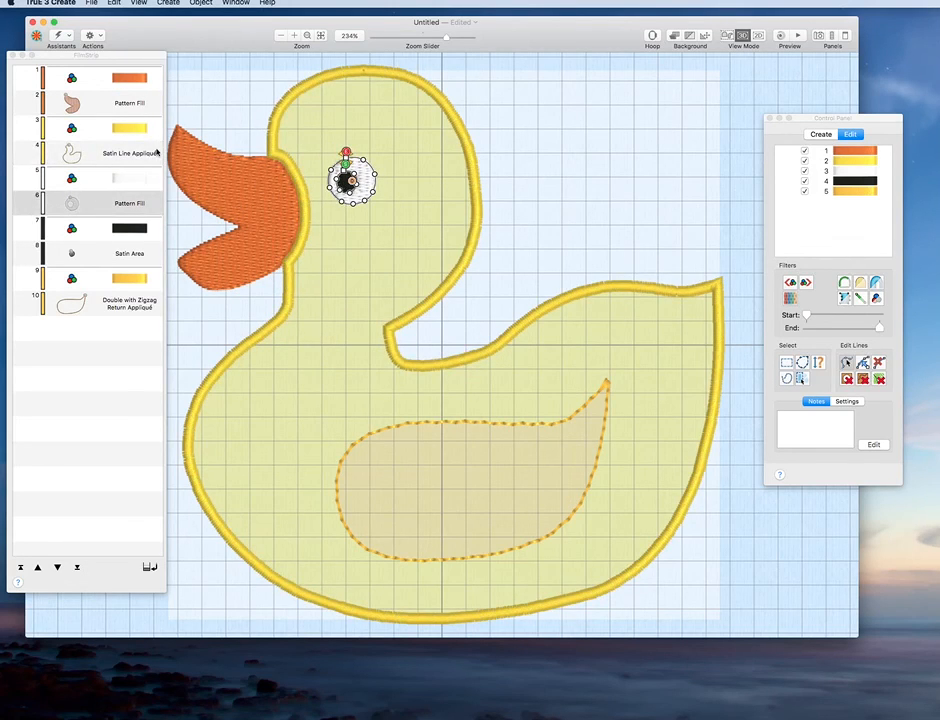
click(95, 100)
click(131, 135)
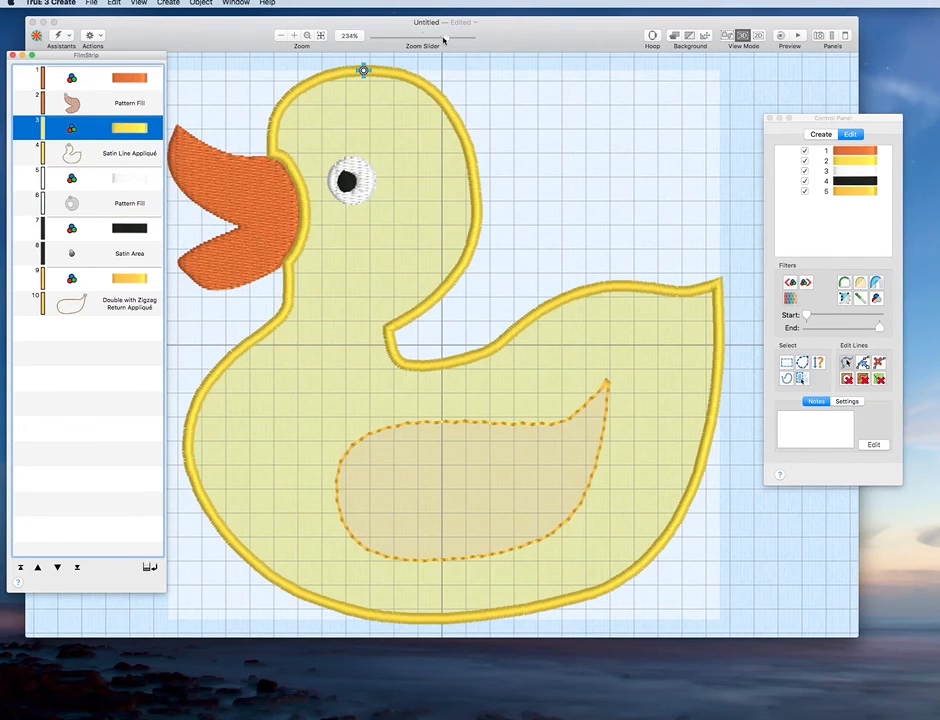
- Save the duck design as DuckTry1.edo in the My Designs folder
drag(445, 37, 434, 38)
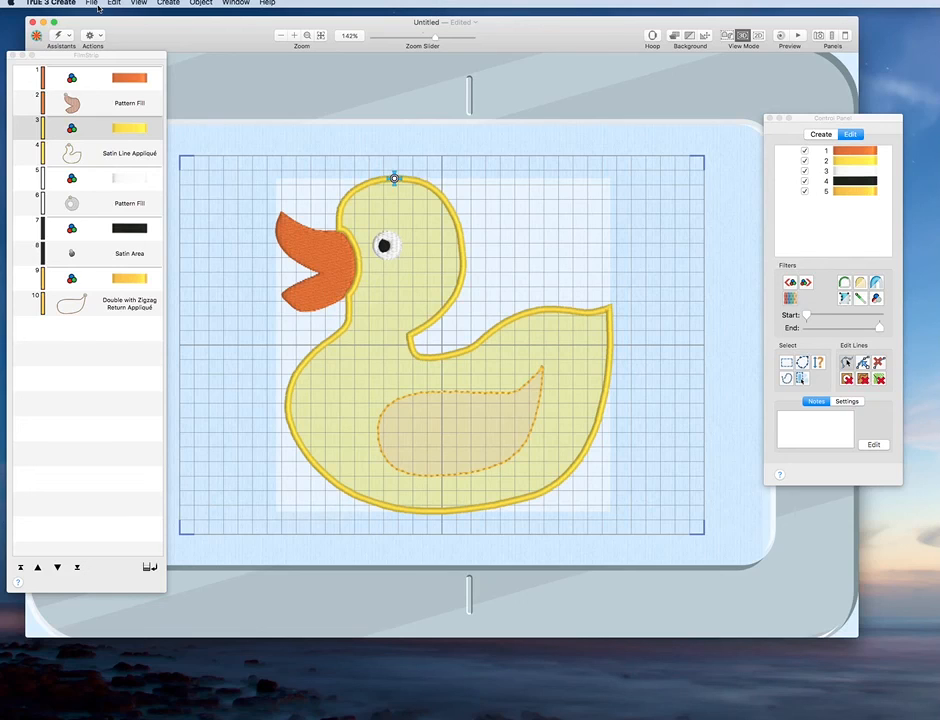
click(95, 4)
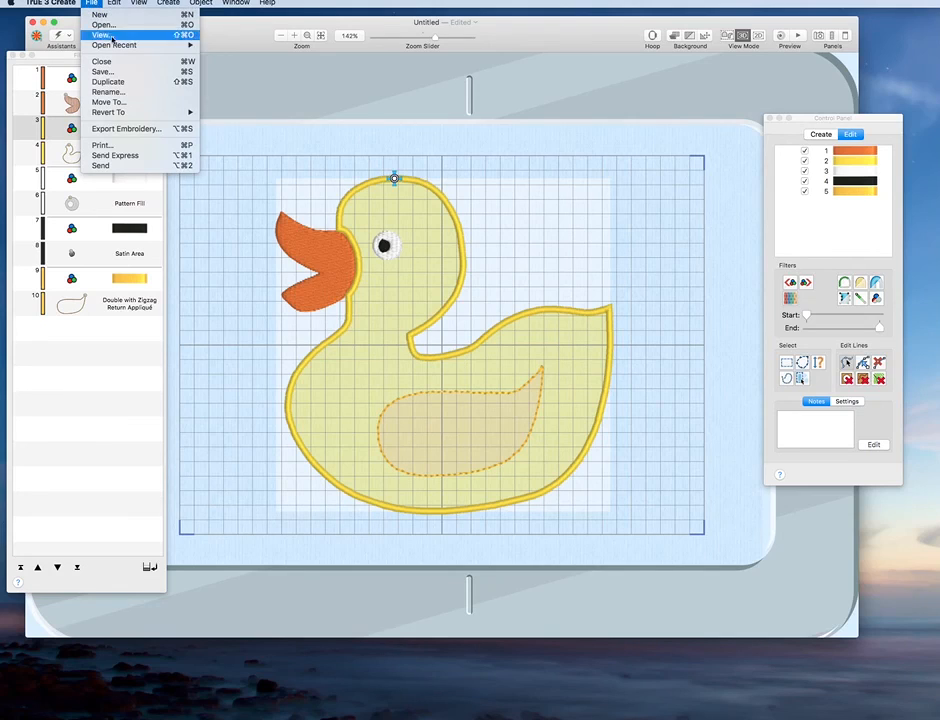
click(113, 72)
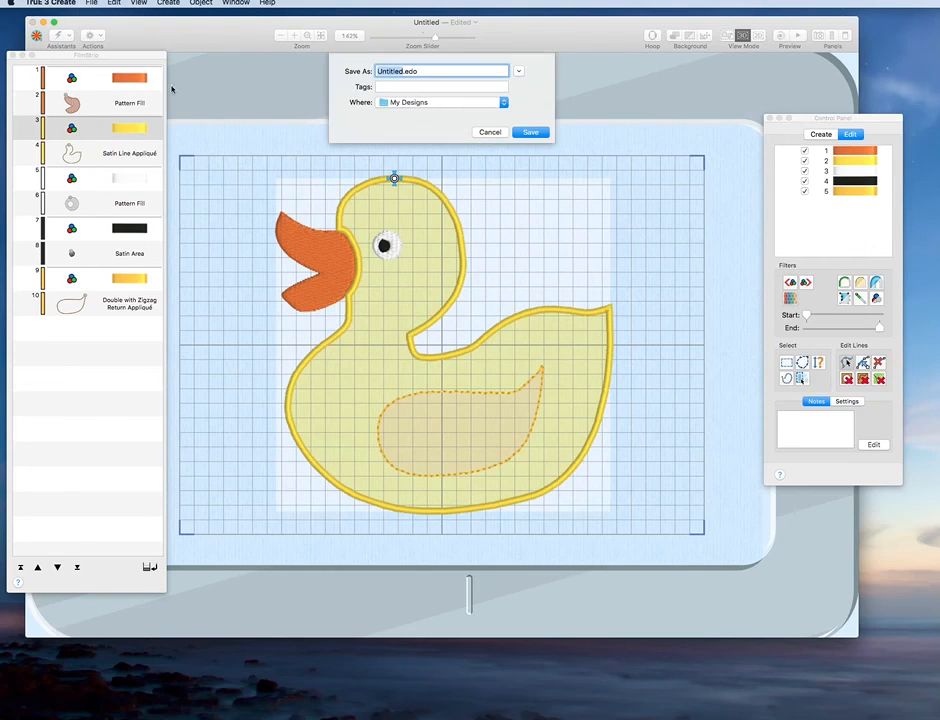
drag(403, 71, 375, 72)
text(DuckTry1)
click(530, 132)
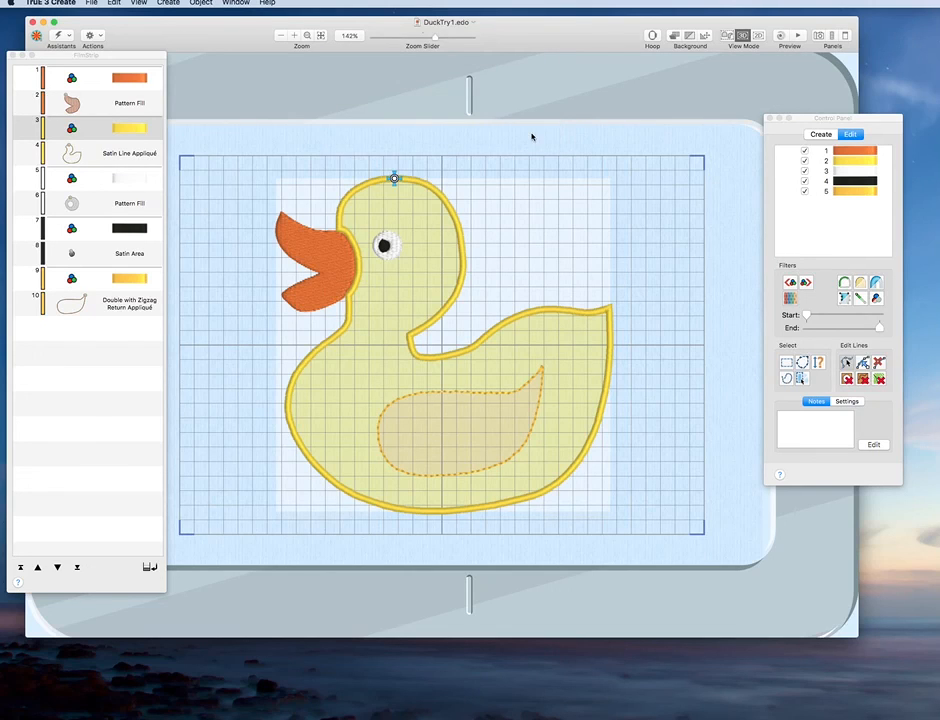
- Export the embroidery as DuckTry1 in vp3 format to My Designs, with Combine, Remove Overlap, ColorSort and Optimize Stitch Length enabled
click(91, 4)
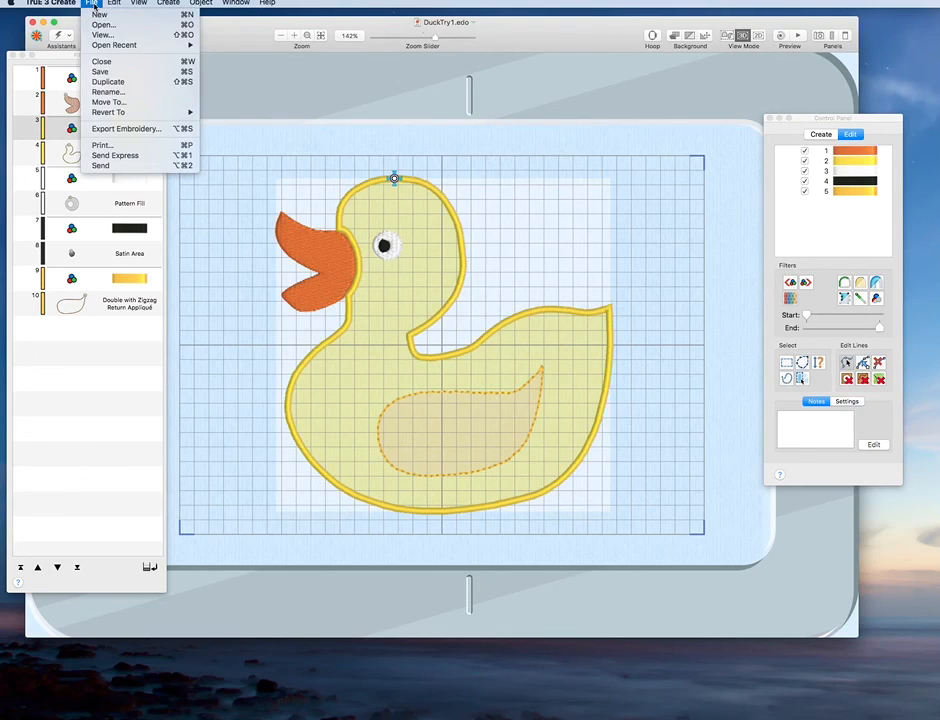
click(117, 129)
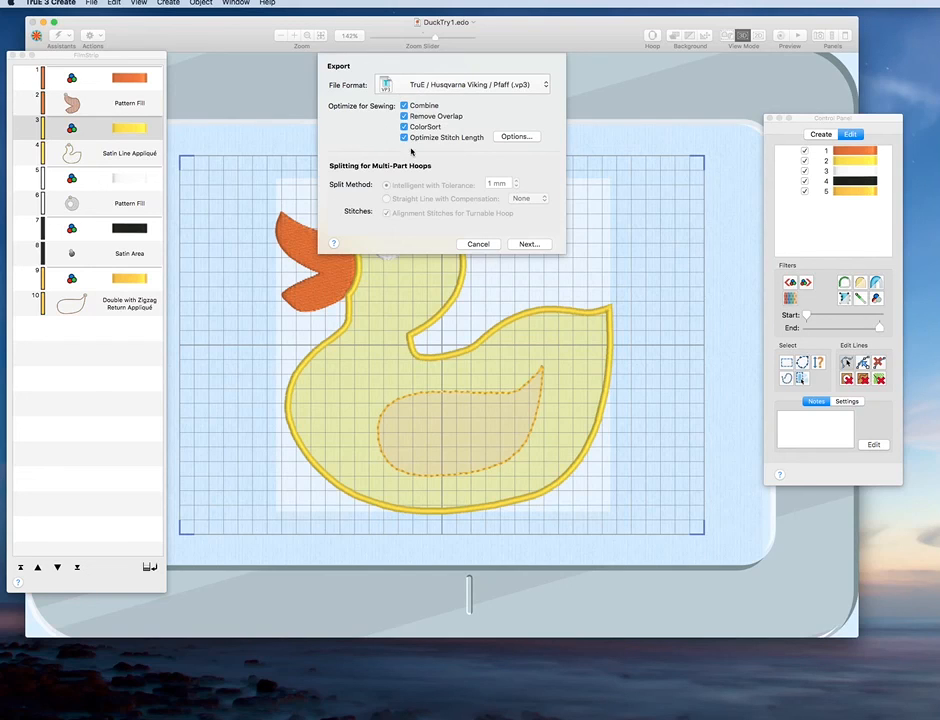
click(512, 137)
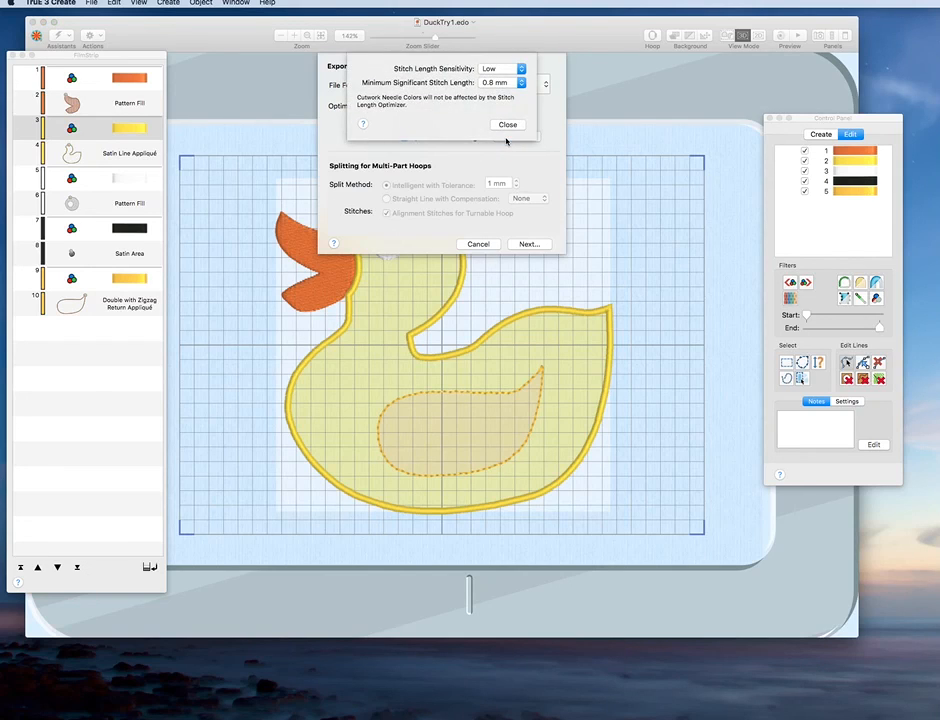
click(508, 125)
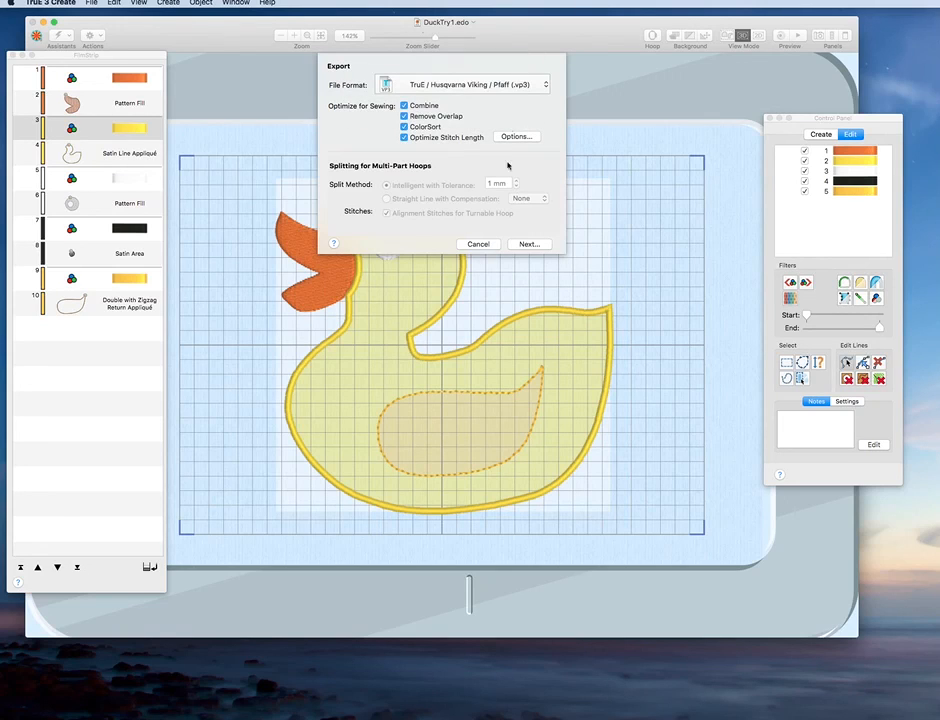
click(527, 244)
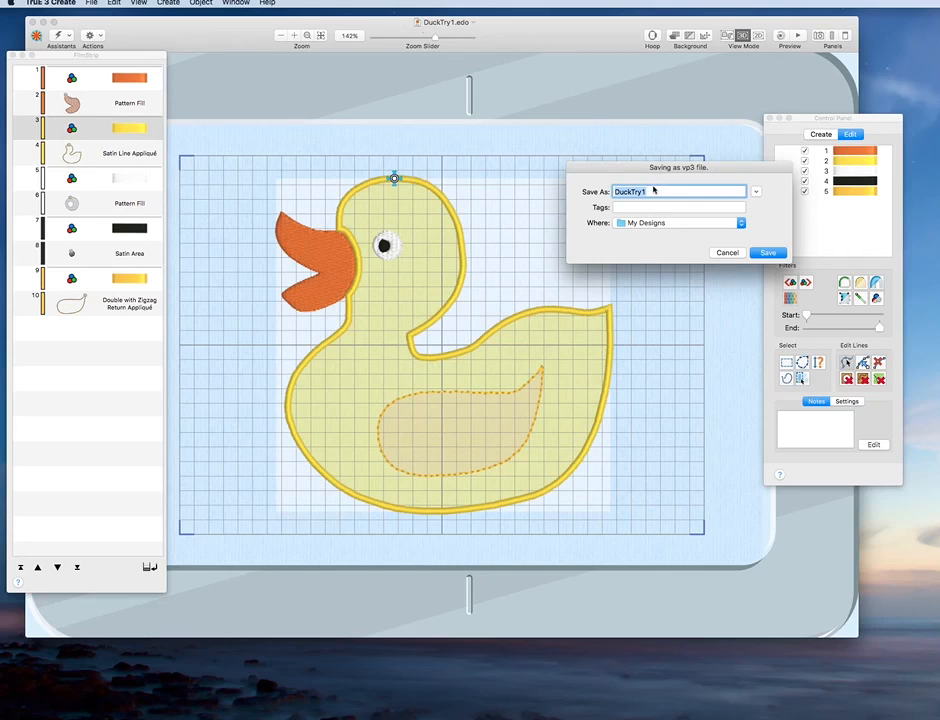
click(768, 253)
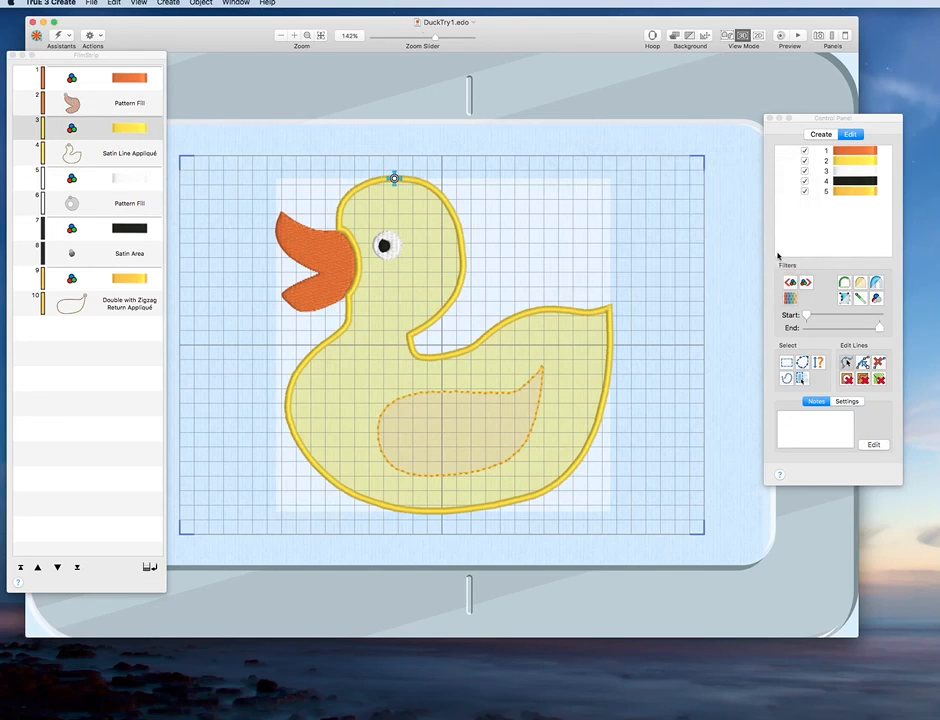